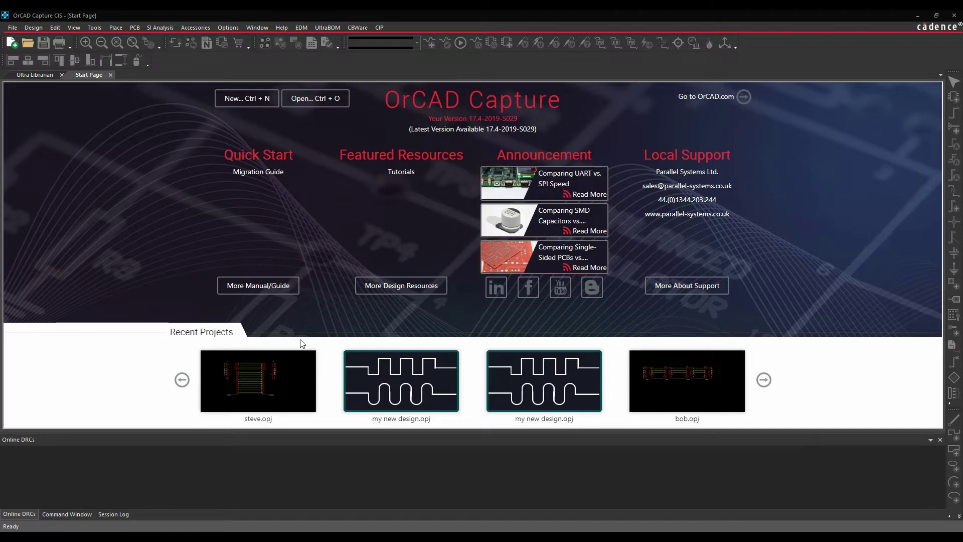
Open EDM inside Capture and launch the standalone OrCAD EDM 17.4 application.
left_click(303, 28)
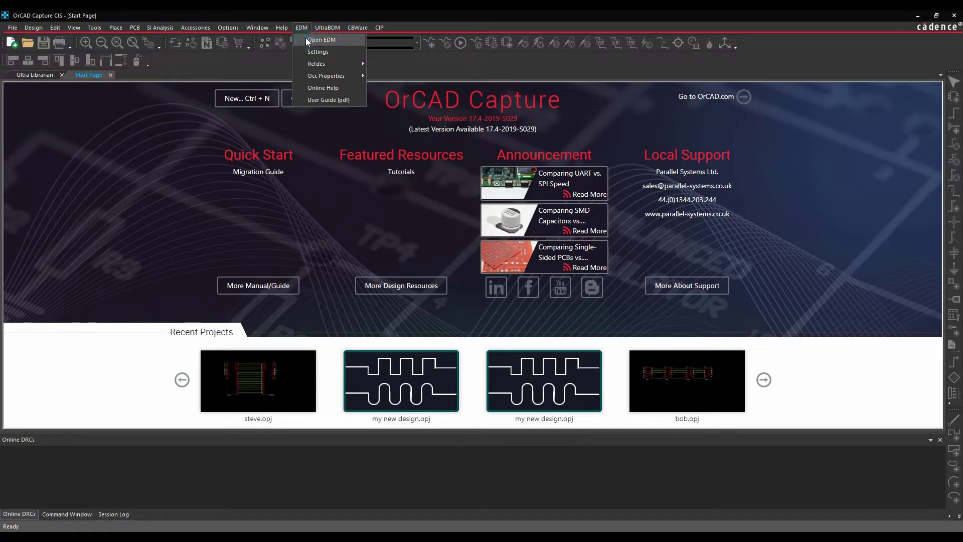
left_click(312, 40)
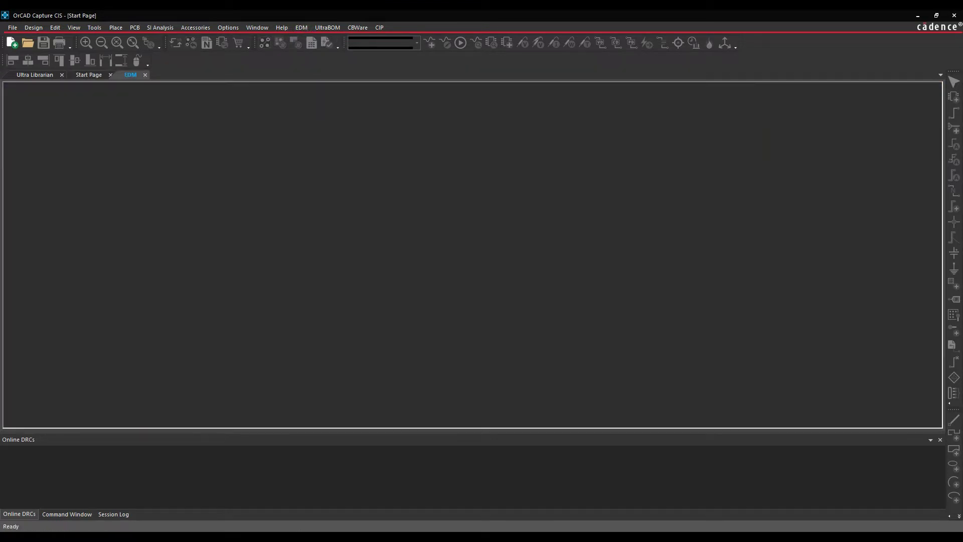
key("super")
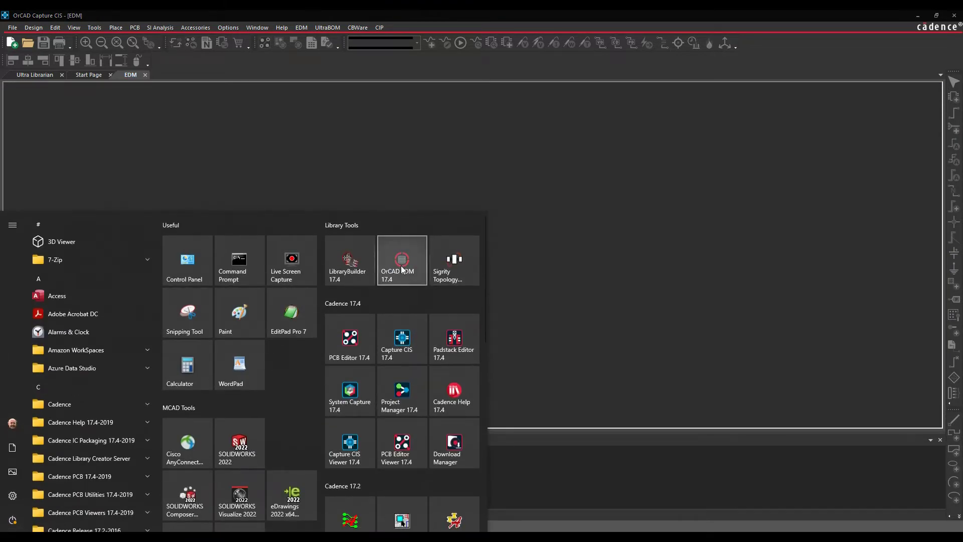
left_click(402, 269)
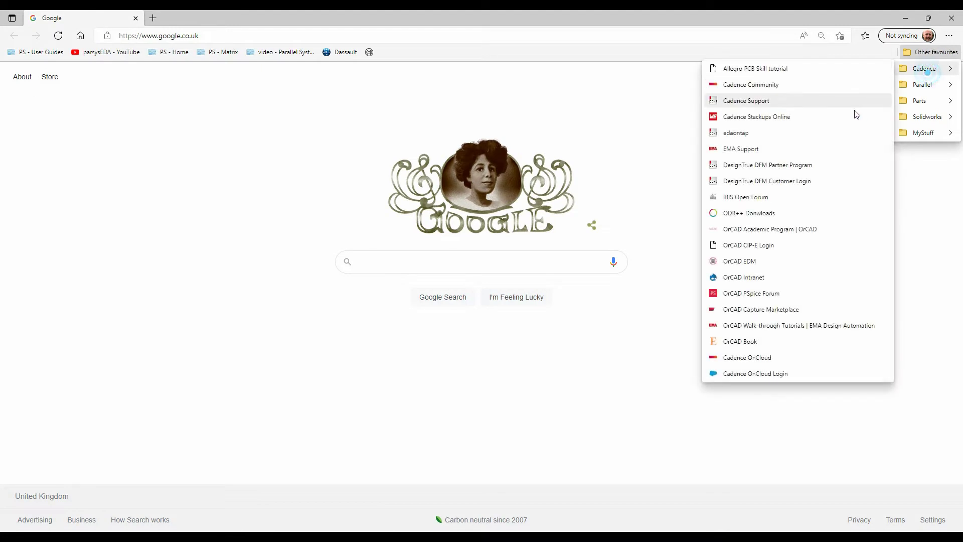
Load the localhost EDM login page from Edge's OrCAD EDM bookmark, close Edge, and focus Username.
left_click(740, 262)
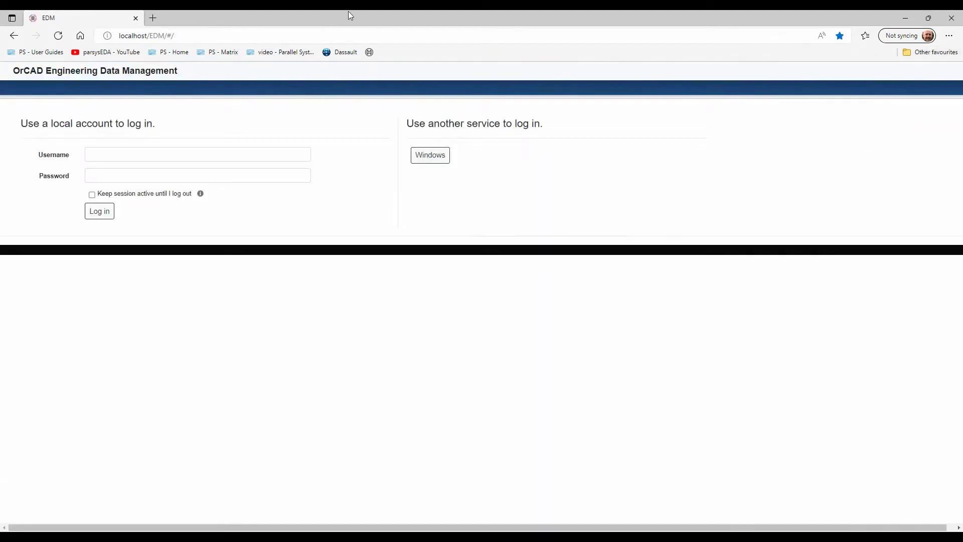
left_click_drag(350, 13, 339, 40)
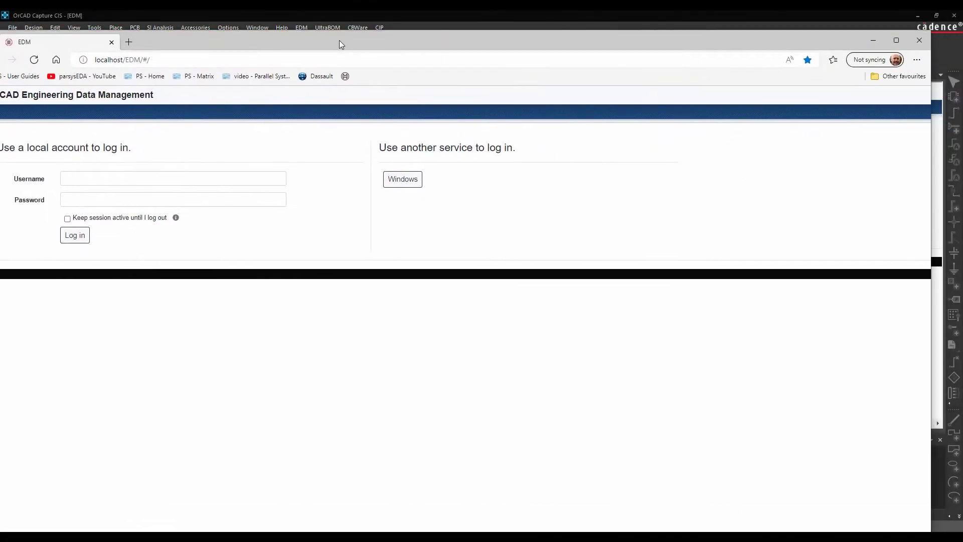
left_click(919, 40)
left_click(104, 172)
Sign into OrCAD EDM as Admin with the account password and open the Admin menu.
type("Admin")
key("Tab")
type("***")
key("Return")
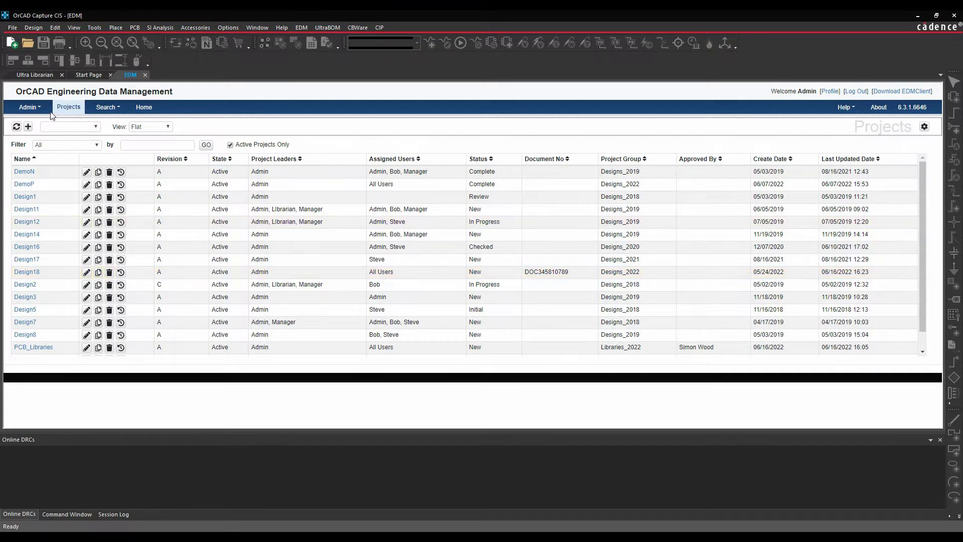
left_click(32, 108)
Confirm DATA (D:)\Working\local_workspace is empty in File Explorer, then minimize Explorer.
key("super+e")
left_click(124, 416)
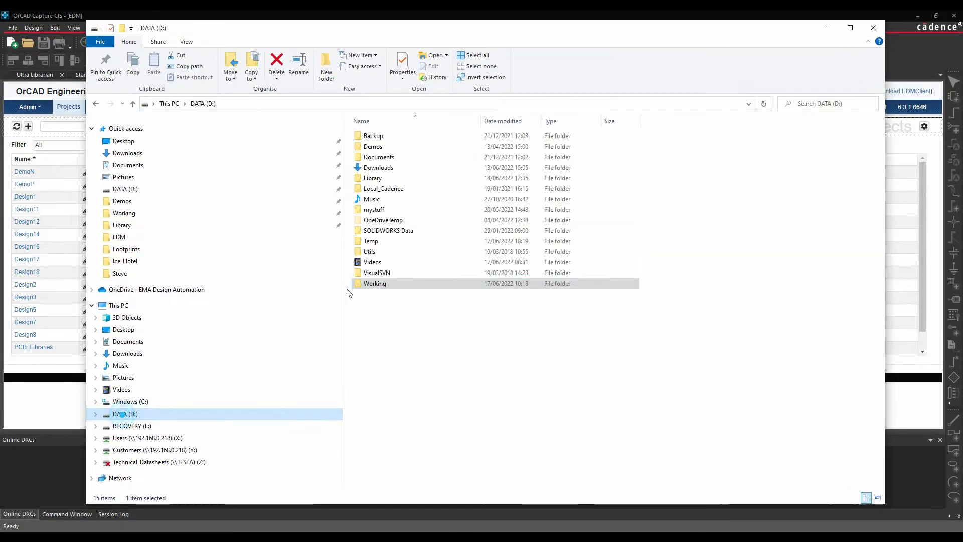
double_click(359, 282)
double_click(373, 180)
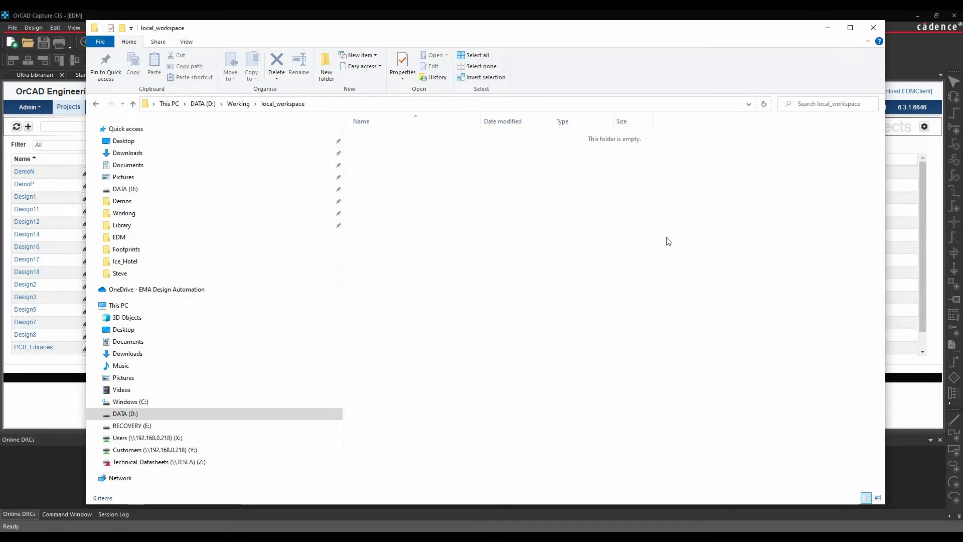
left_click(828, 28)
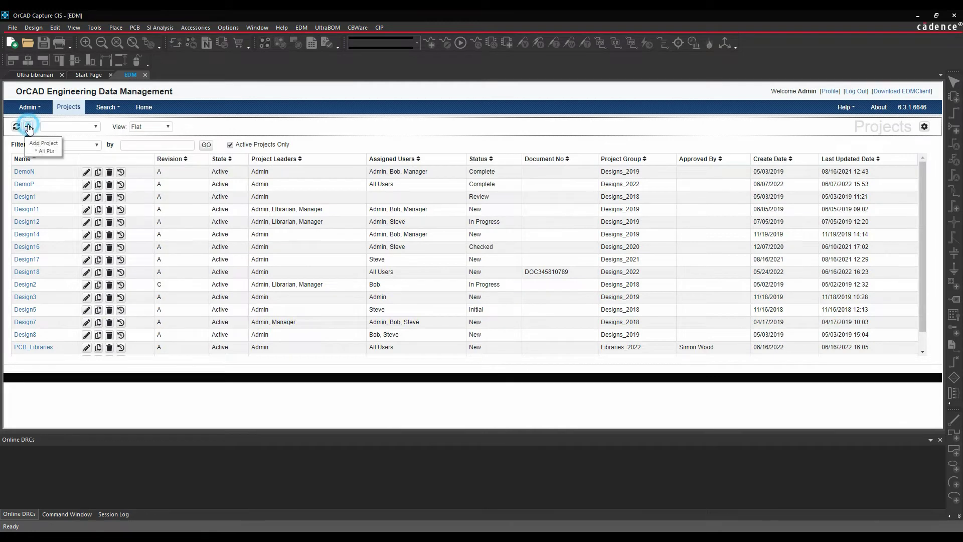
Start a new project Design19, revision A, in existing group Designs_2022 using PS_Template.
left_click(28, 126)
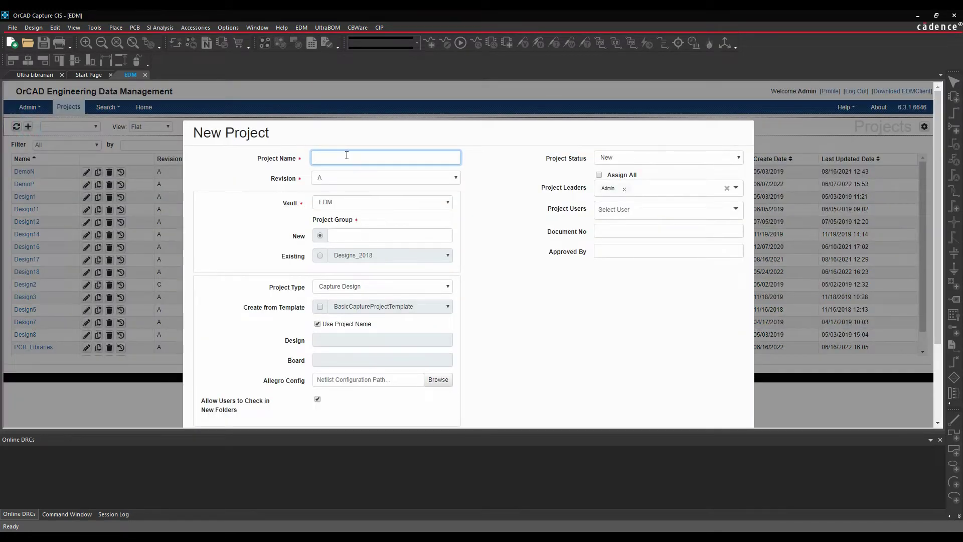
type("Design19")
left_click(455, 177)
left_click(429, 186)
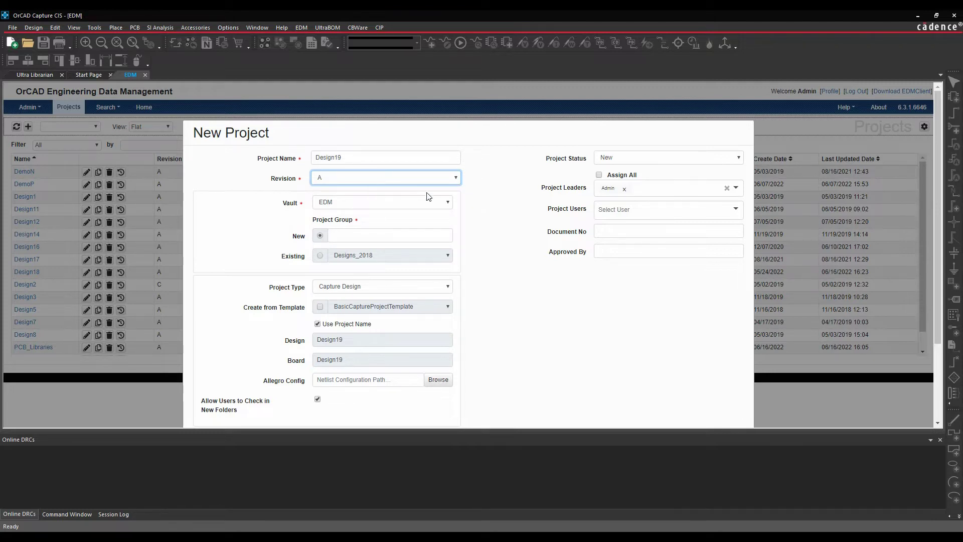
left_click(321, 256)
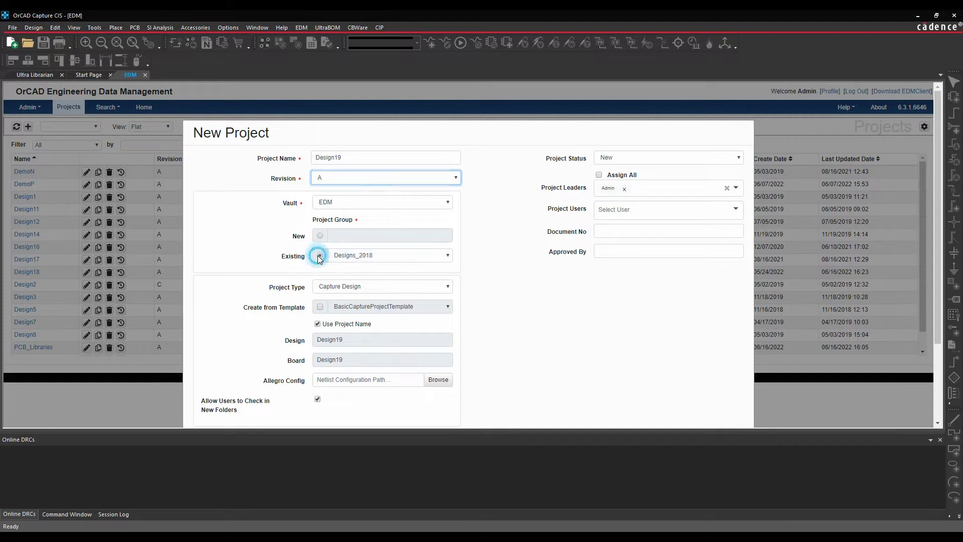
left_click(447, 255)
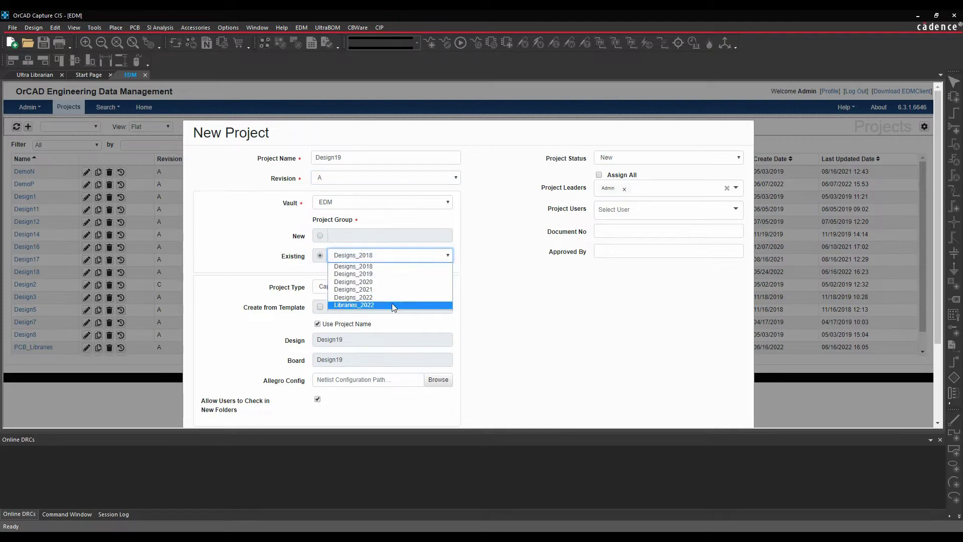
left_click(369, 297)
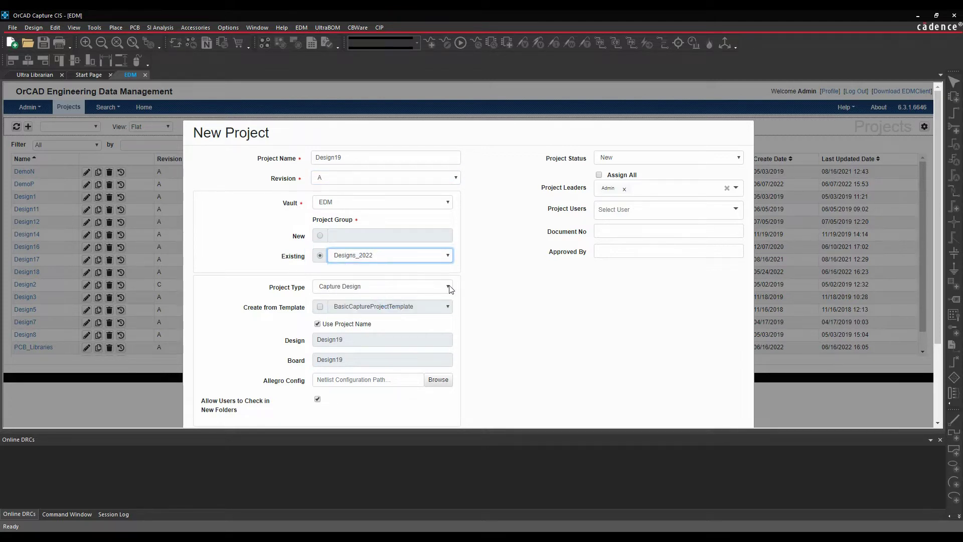
left_click(320, 307)
left_click(448, 307)
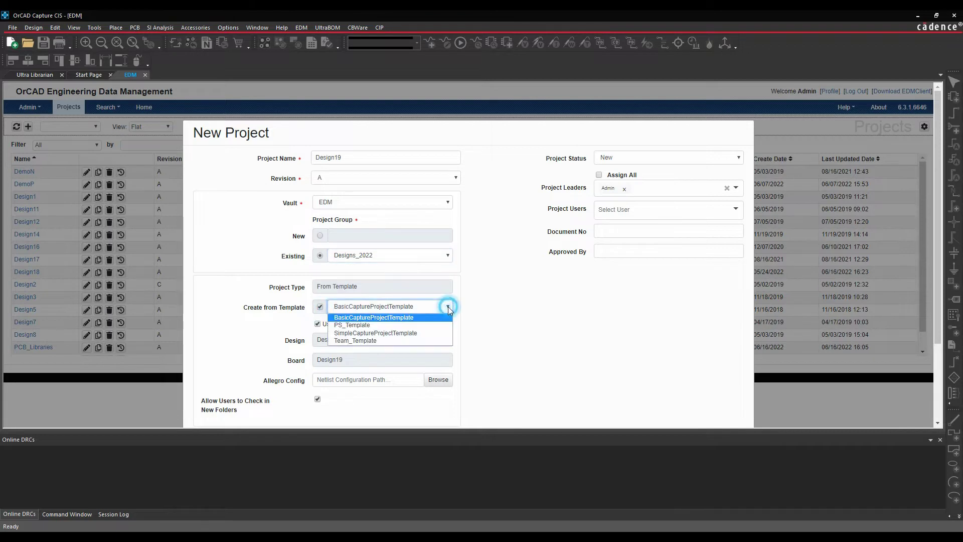
left_click(386, 325)
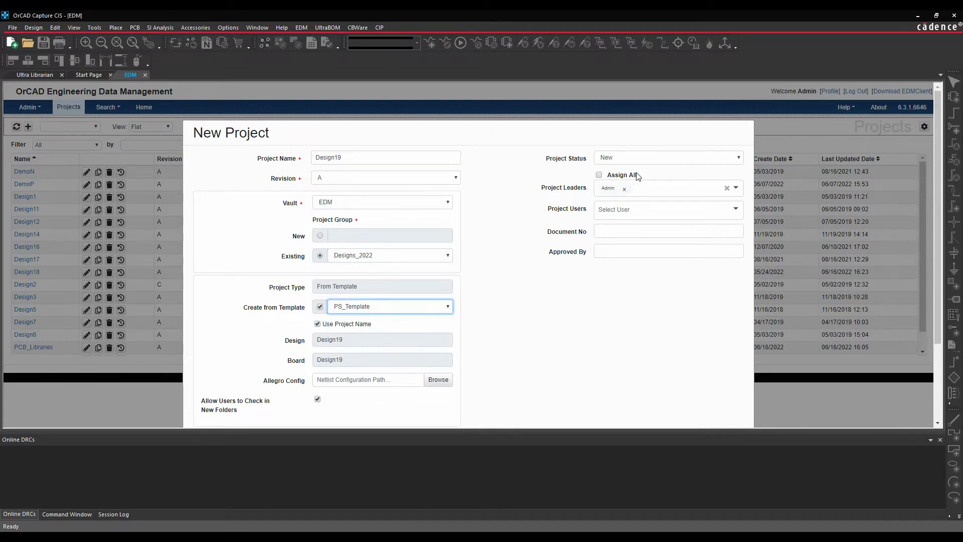
Keep status New, share with All Users, enter document number DRW098-AWB-3456 and the approver's name.
left_click(730, 157)
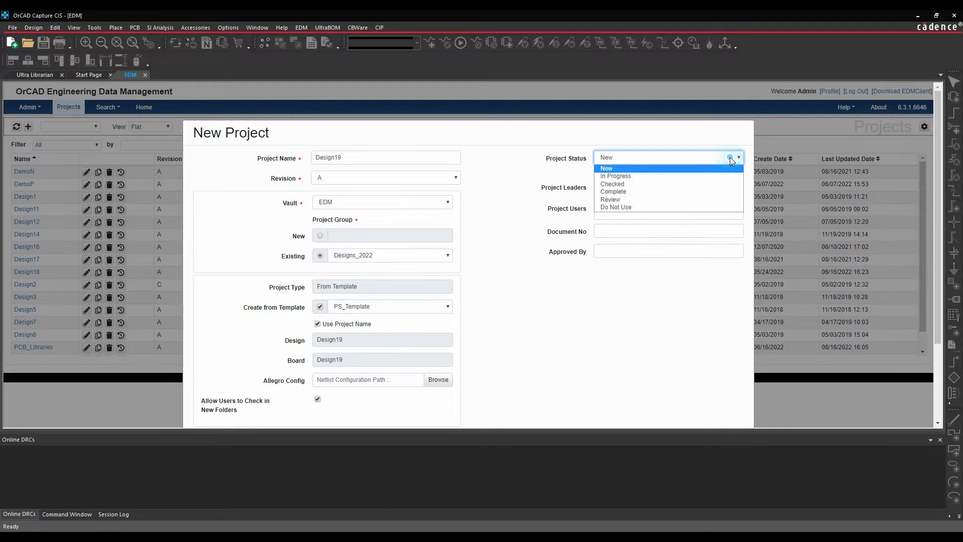
left_click(634, 169)
left_click(656, 208)
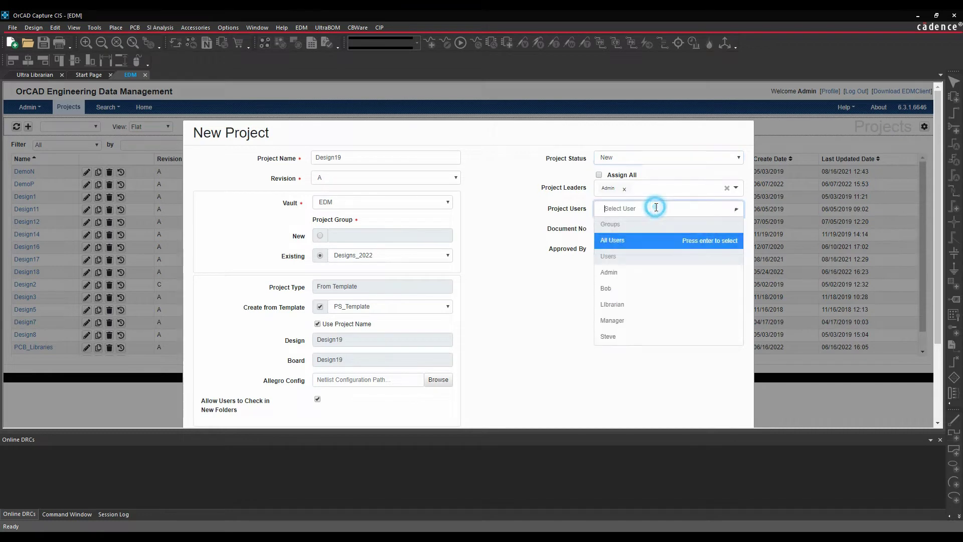
left_click(613, 242)
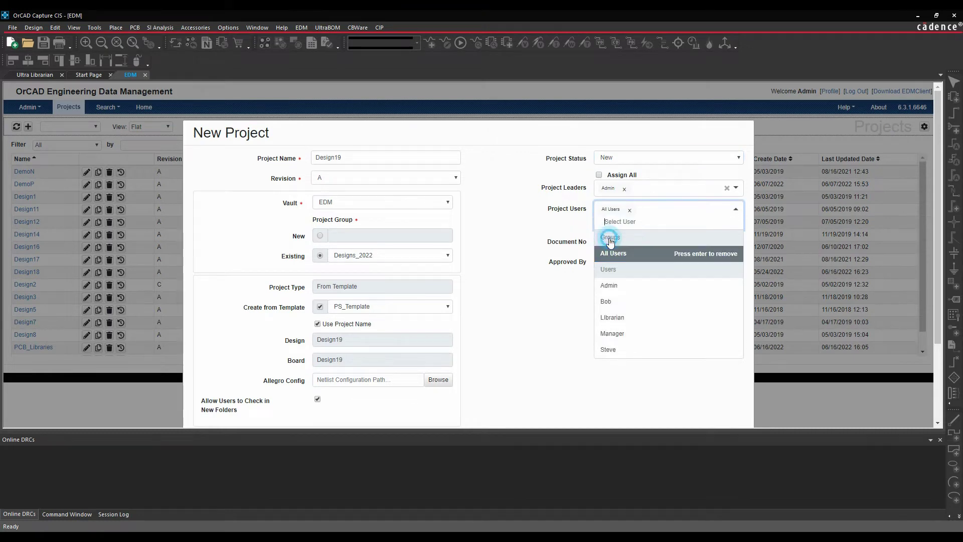
left_click(549, 308)
left_click(610, 222)
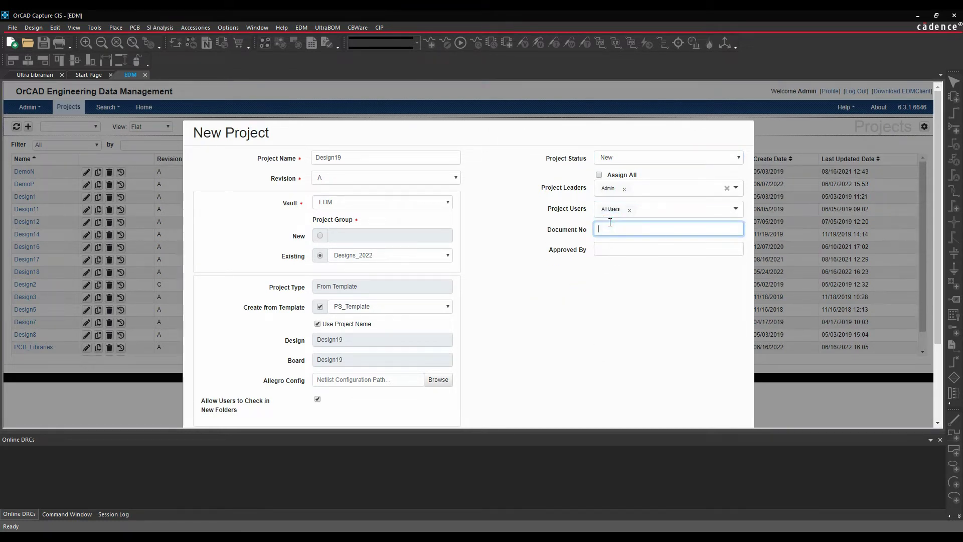
type("DRW098-AWB-3456")
left_click(606, 246)
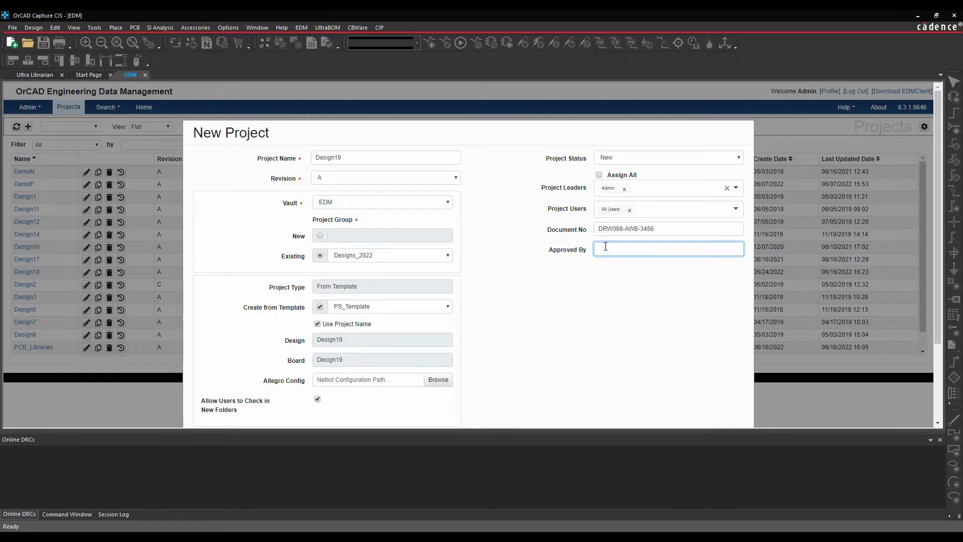
Add the comment 'New', submit the project, and confirm the vault login.
scroll(326, 417, "down", 2)
left_click(352, 343)
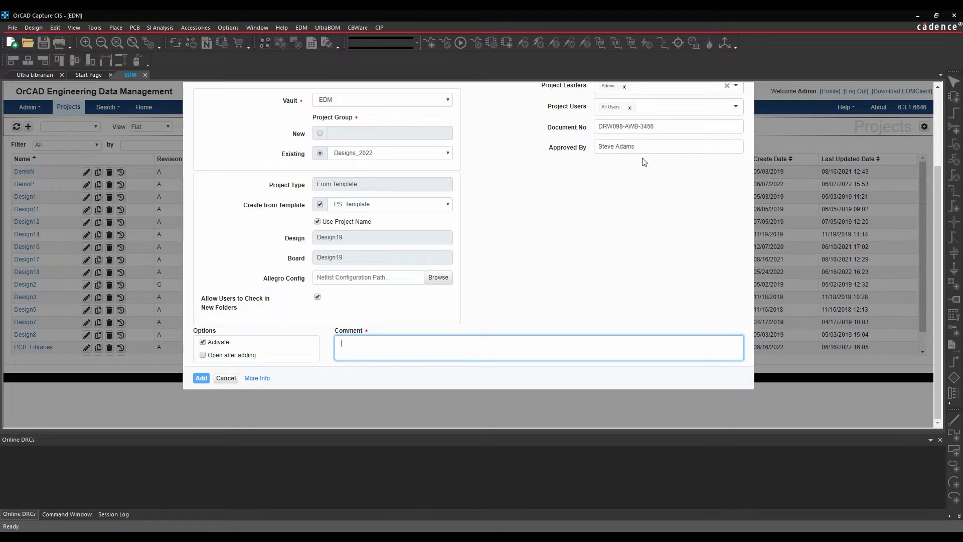
type("New")
left_click(201, 378)
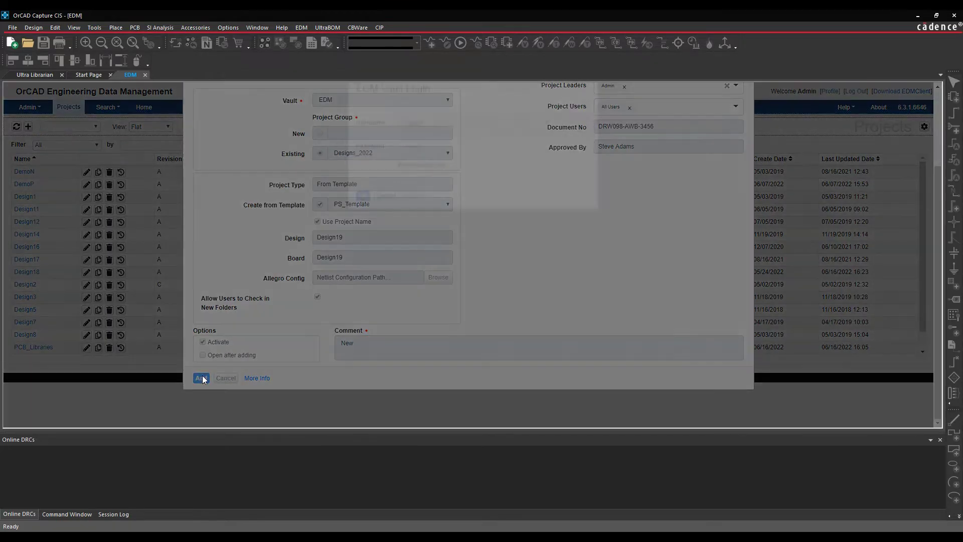
left_click(363, 218)
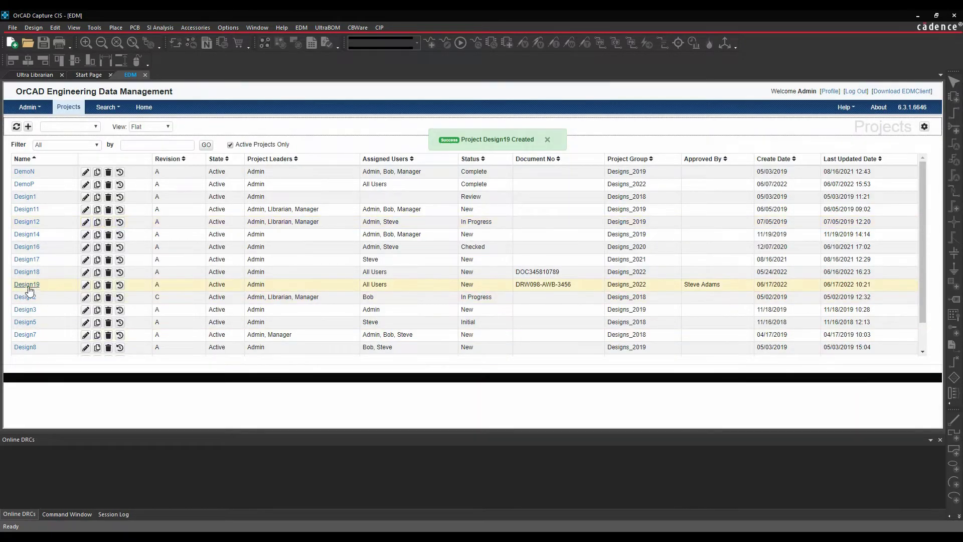
Open Design19, expand its allegro folder, and run a Full Project Download.
left_click(28, 285)
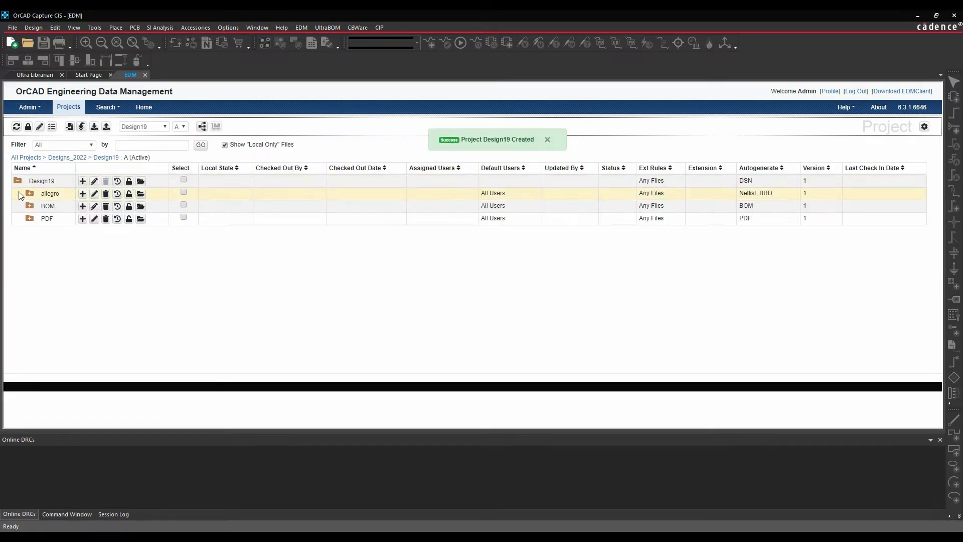
left_click(29, 194)
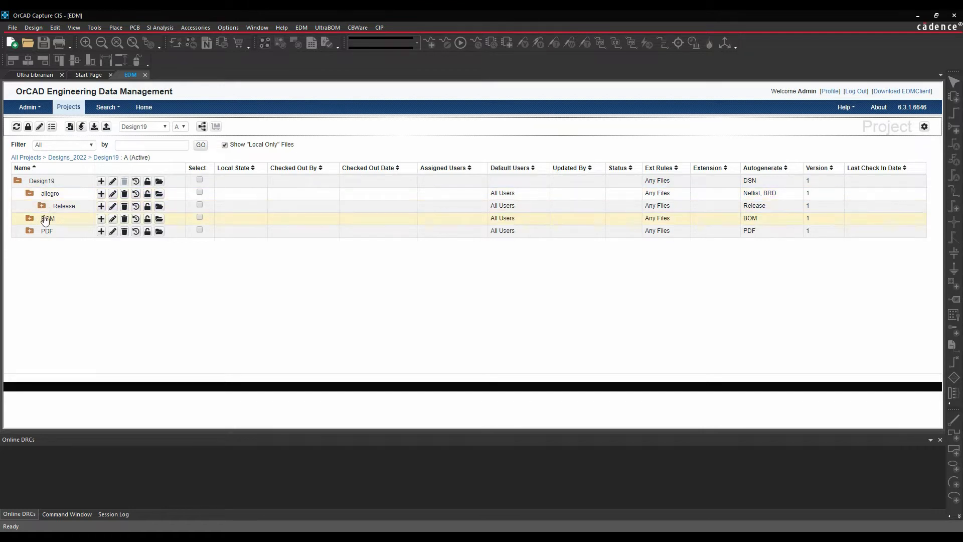
left_click(29, 232)
left_click(30, 233)
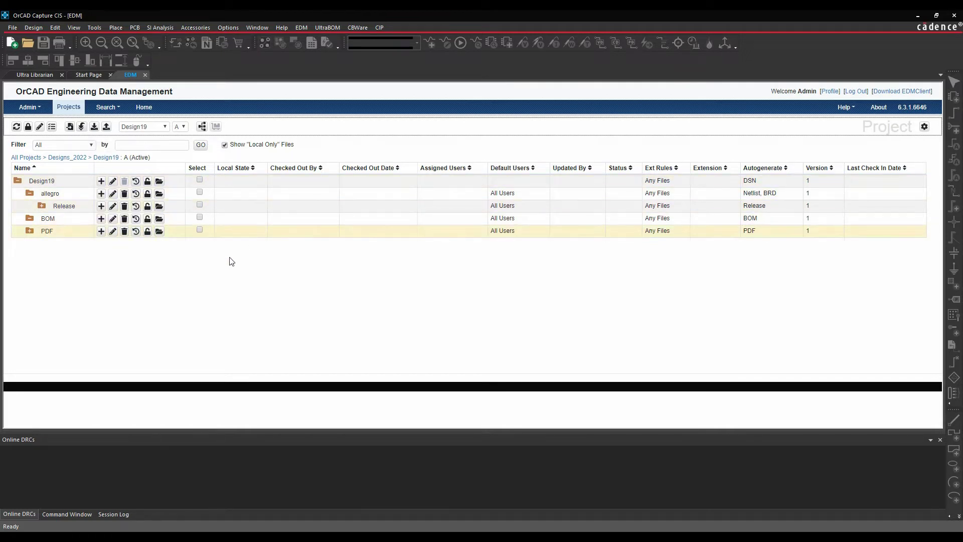
left_click(82, 127)
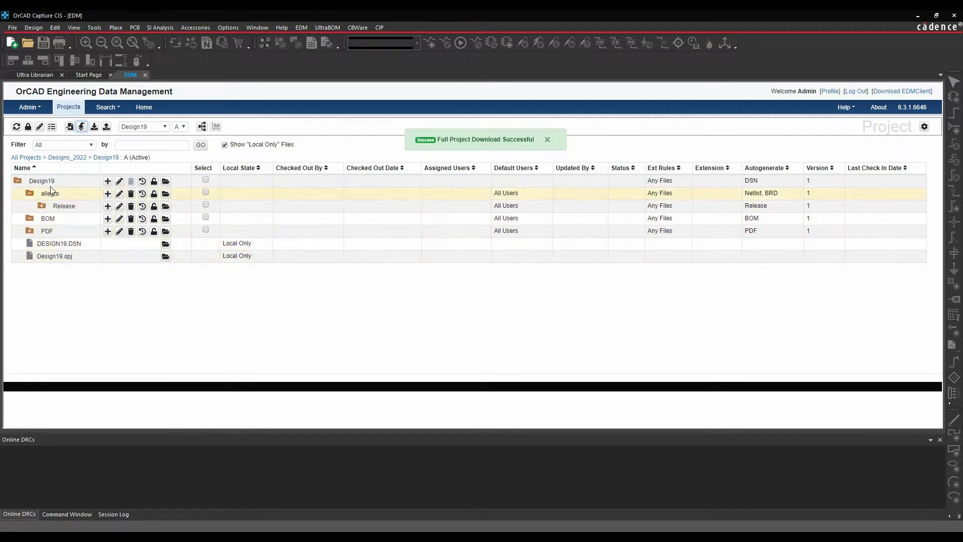
Open the downloaded DESIGN19.DSN and open SCHEMATIC1's PAGE1 for editing.
left_click(166, 245)
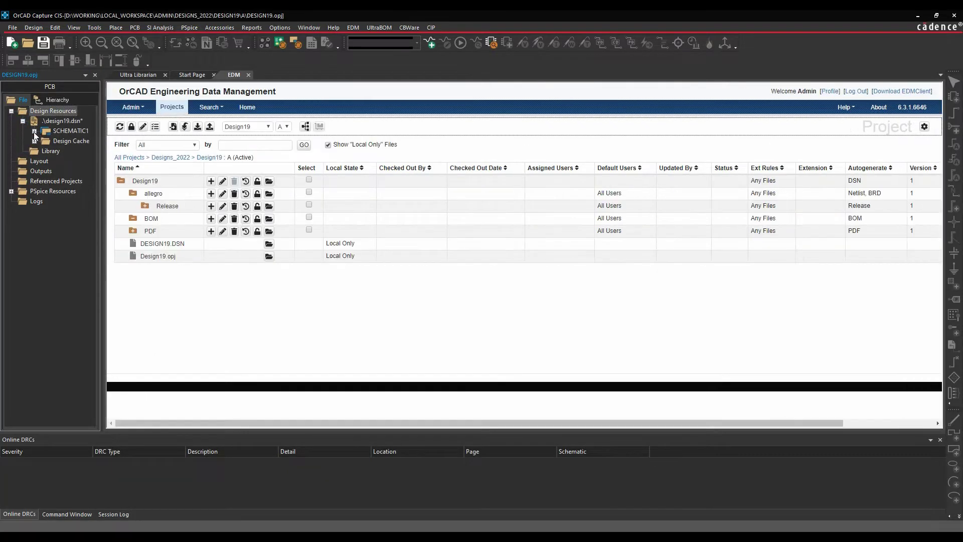
left_click(34, 131)
double_click(74, 141)
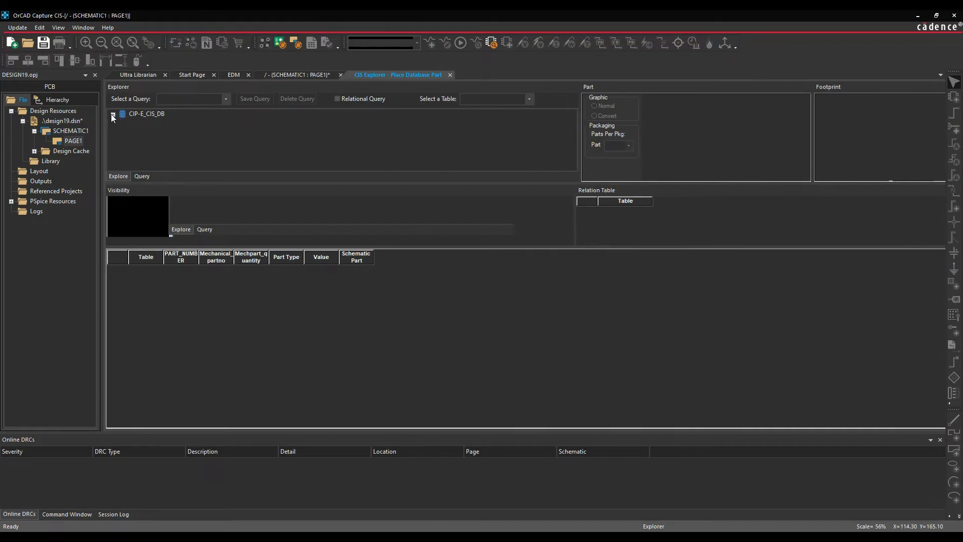
Place two UC3638Q motor controllers from the CIS database and drag U2 right, keeping their wires.
left_click(113, 115)
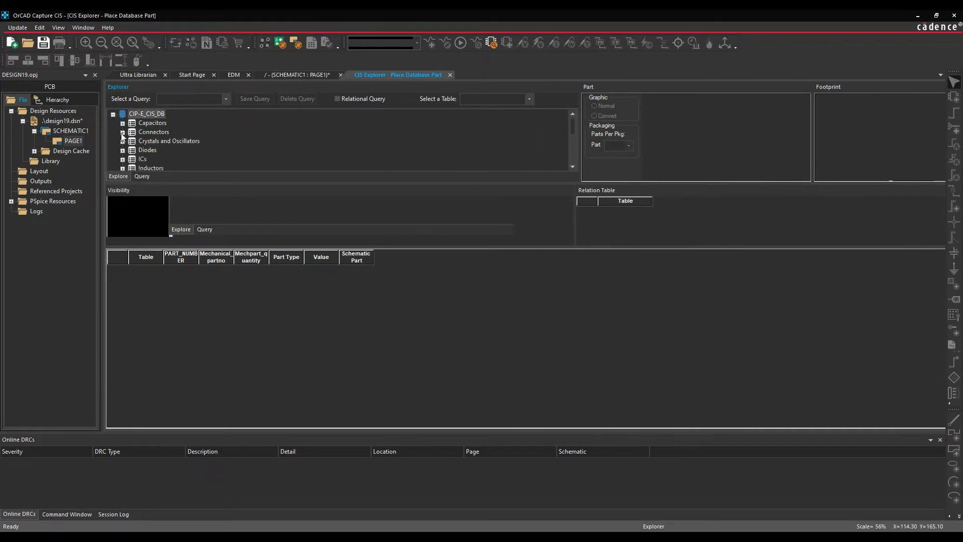
left_click(122, 158)
left_click(132, 159)
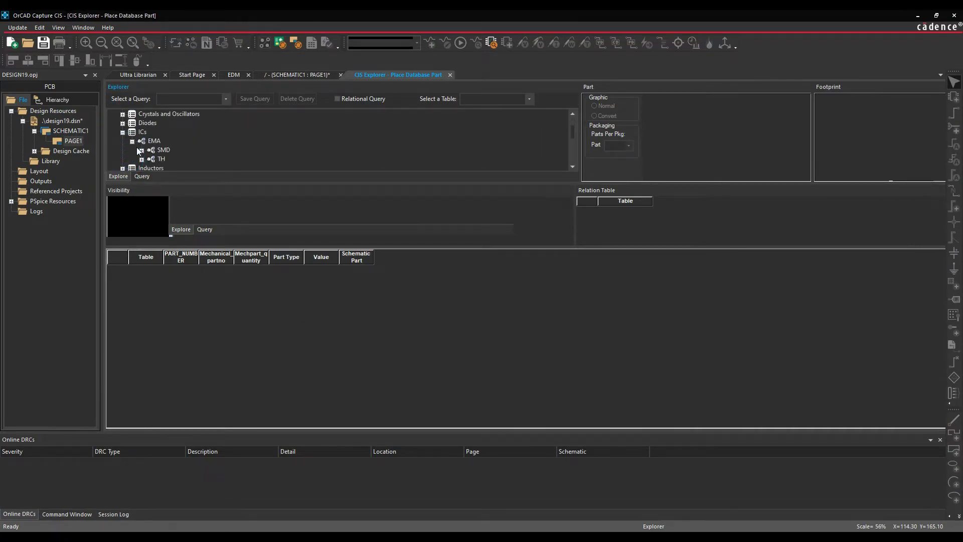
left_click(141, 159)
left_click(150, 150)
left_click(188, 150)
double_click(242, 284)
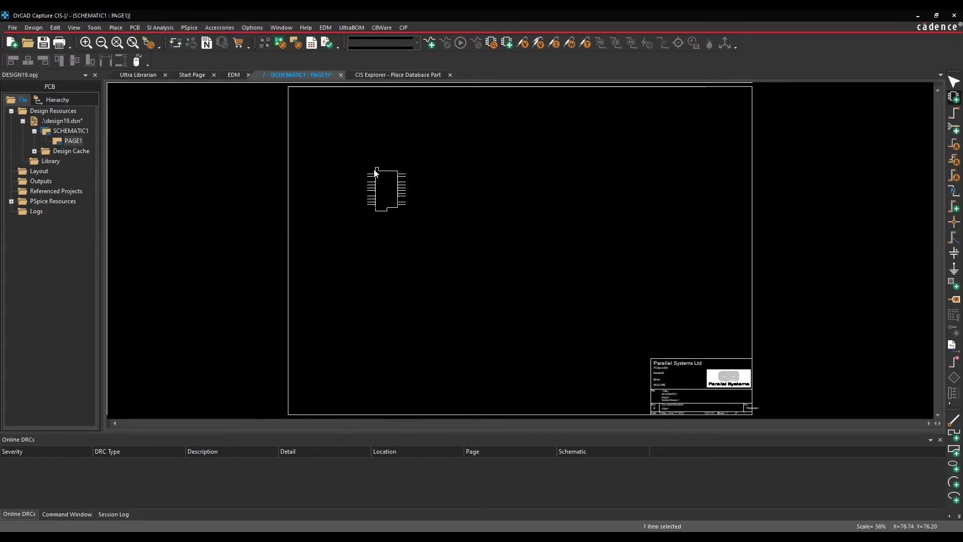
left_click(375, 172)
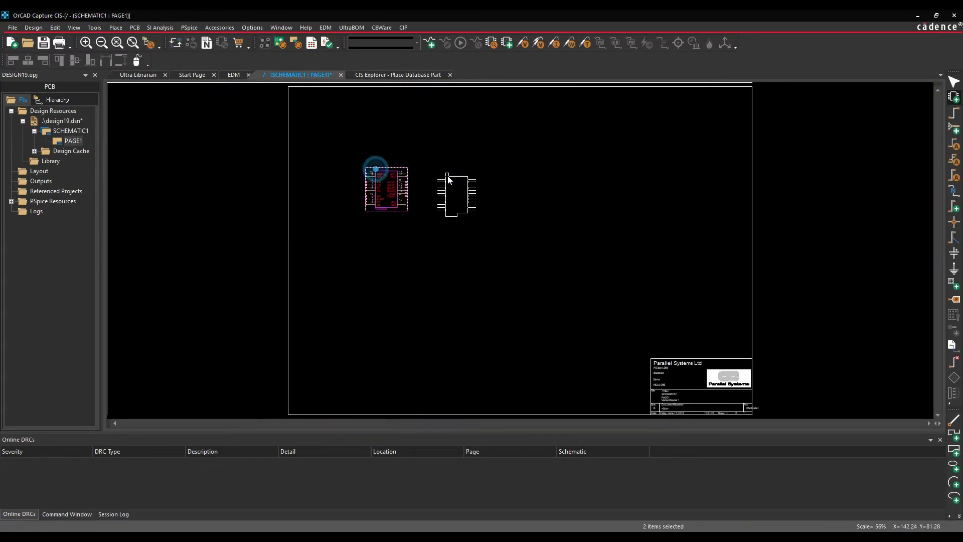
left_click(414, 170)
key("Escape")
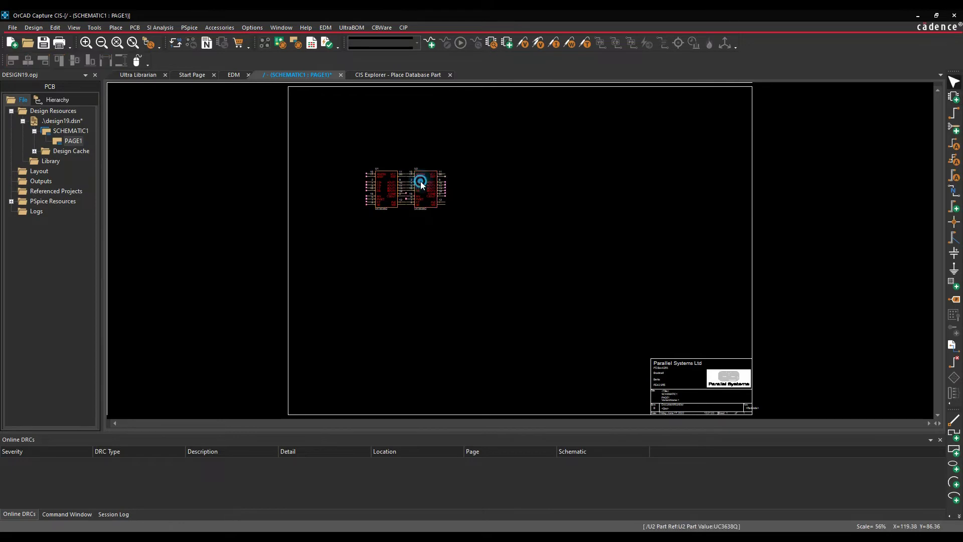
left_click_drag(422, 182, 462, 182)
left_click(435, 256)
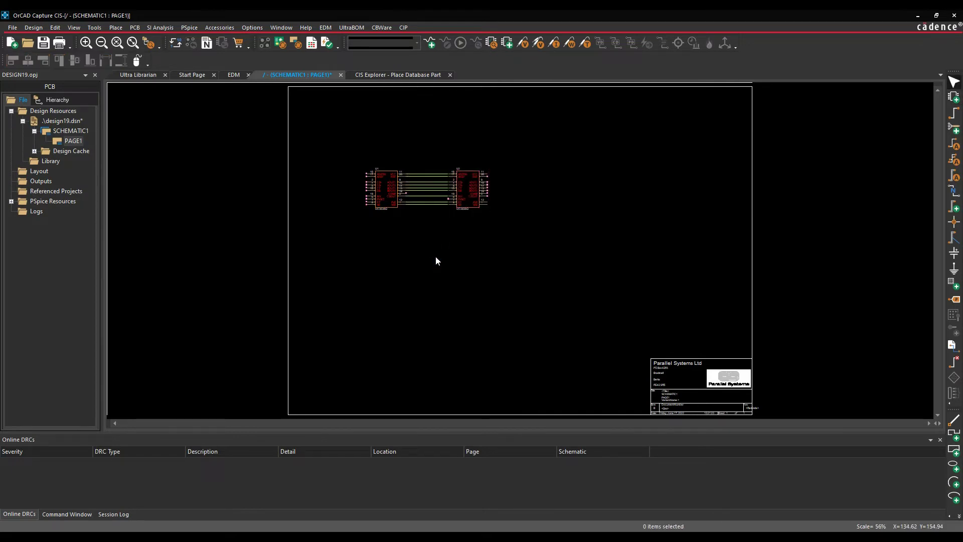
Pick the 0805 thick-film 5.36 kOhm resistor from the CIS part database.
left_click(398, 75)
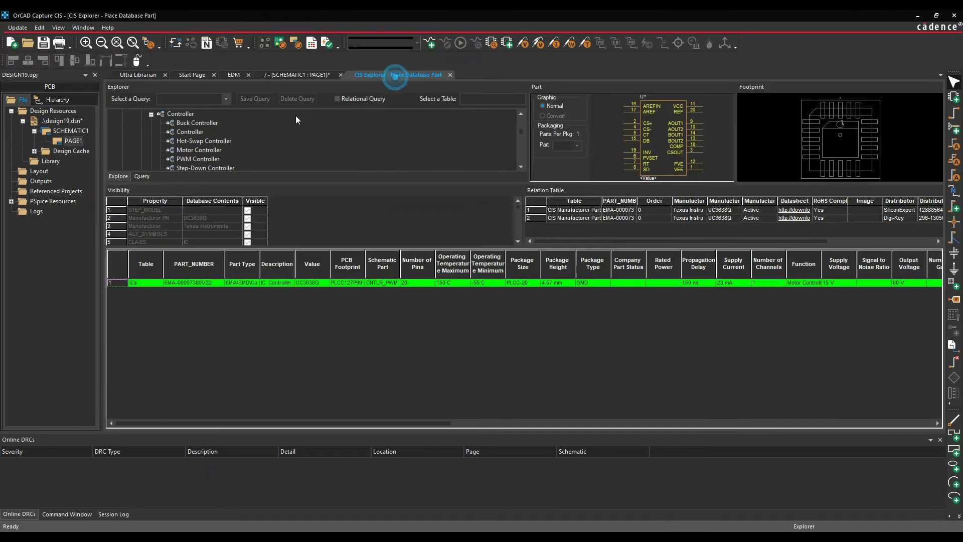
left_click(151, 115)
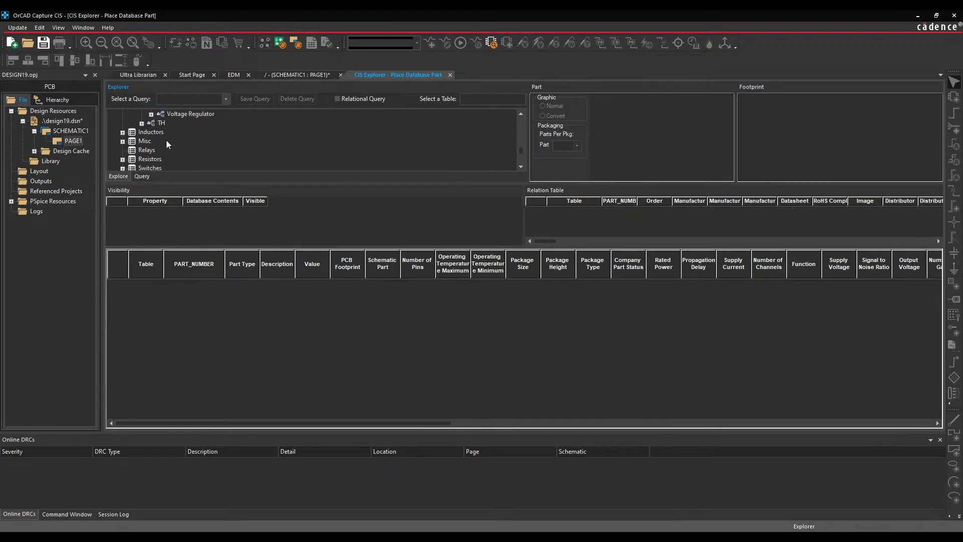
left_click(123, 159)
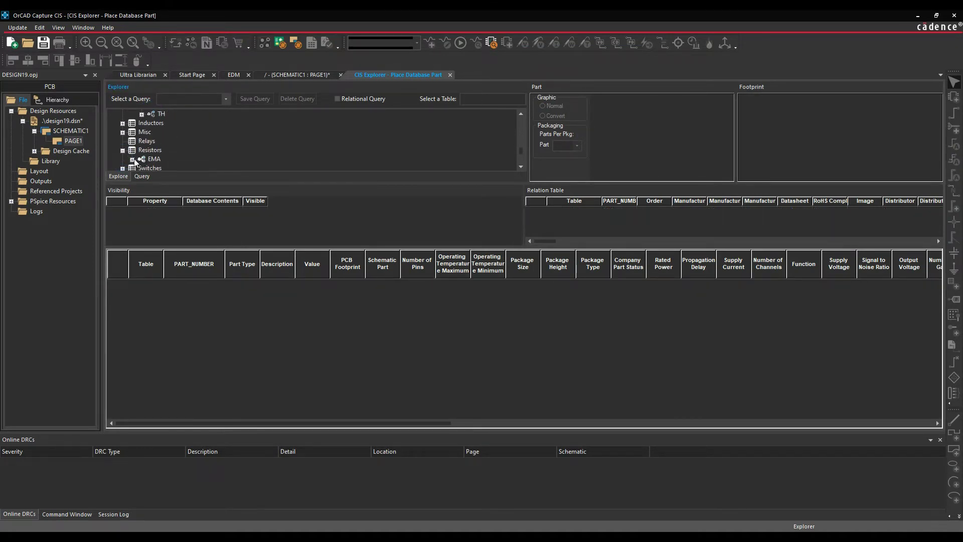
left_click(133, 159)
left_click(150, 149)
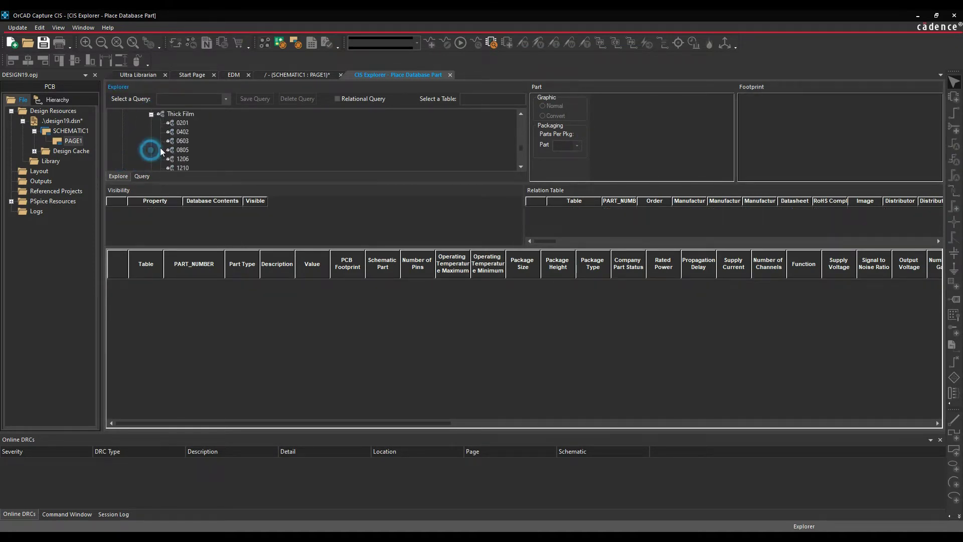
left_click(193, 155)
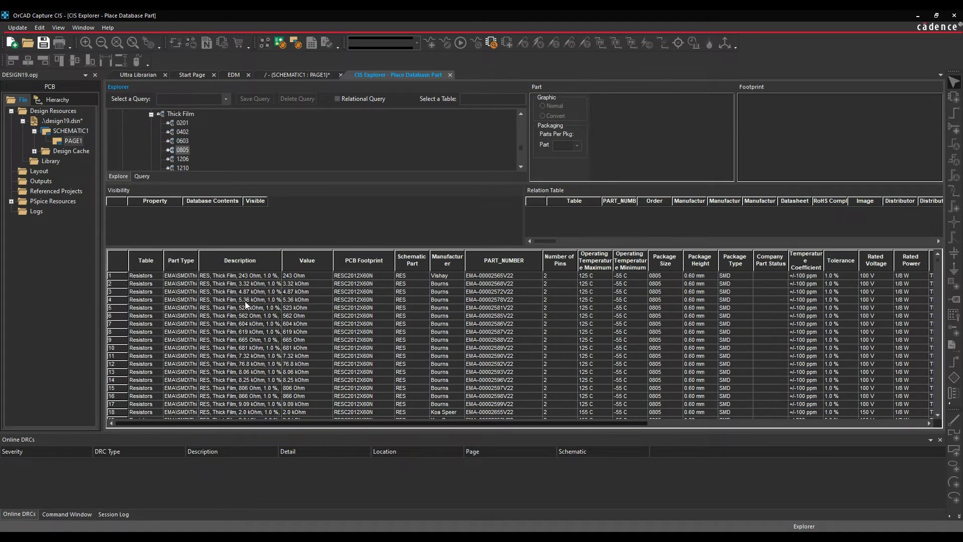
double_click(245, 301)
key("Escape")
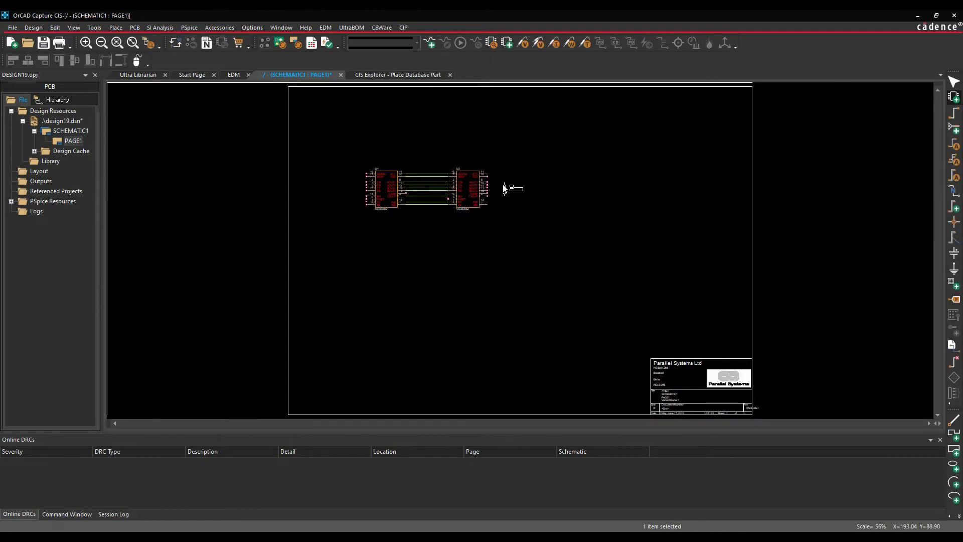
Place R1 on U2 pin 20 and R2 on U1 pin 8, pulling each out on wires.
scroll(503, 189, "up", 1, "ctrl")
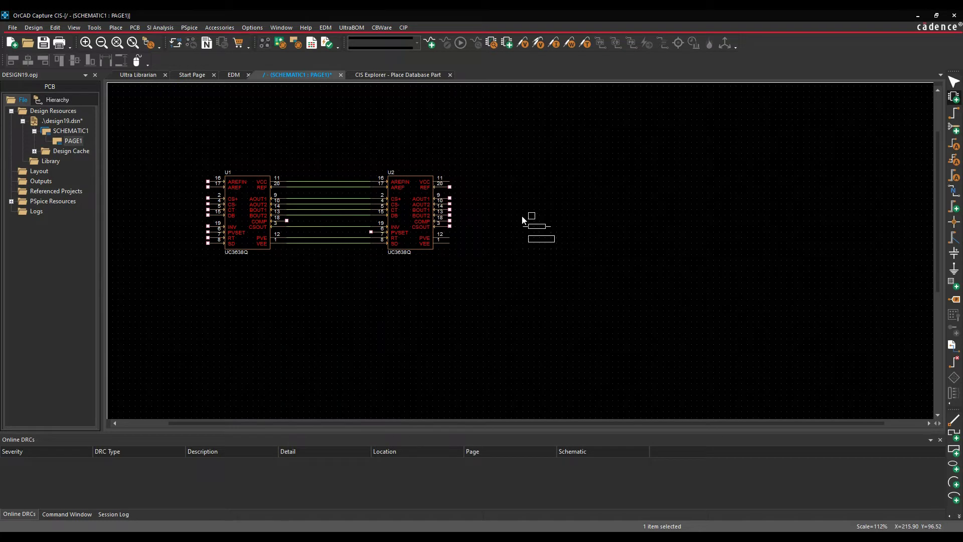
left_click(449, 187)
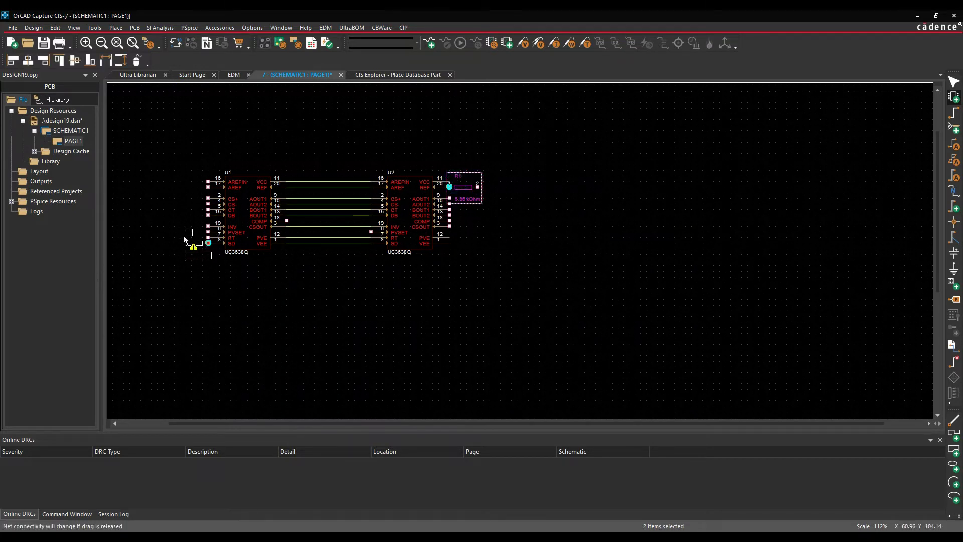
left_click(180, 243)
key("Escape")
left_click_drag(210, 250, 181, 249)
left_click_drag(465, 188, 504, 188)
left_click(496, 292)
Wire R2 pin 1 down and across to U2's CSOUT pin 3.
key("w")
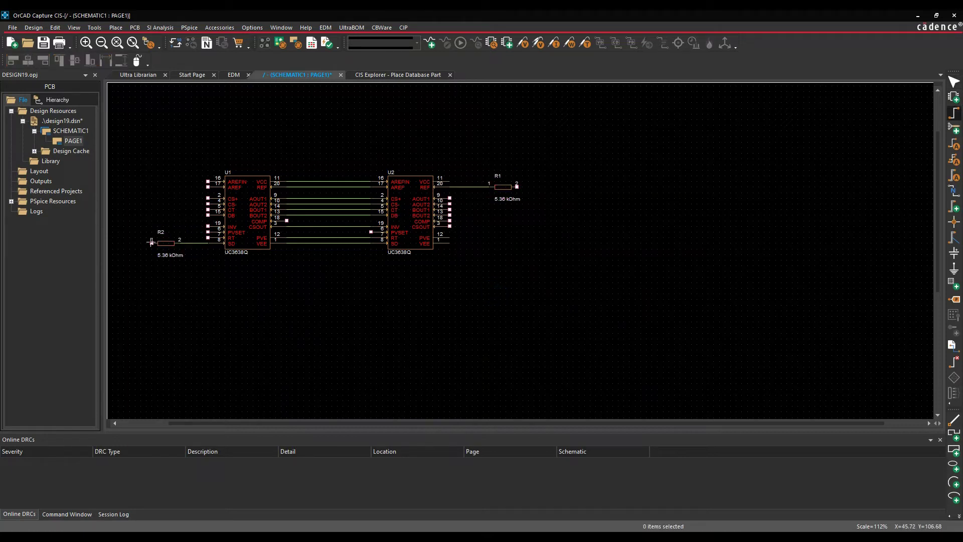
left_click(152, 243)
left_click(124, 283)
left_click(512, 282)
left_click(450, 226)
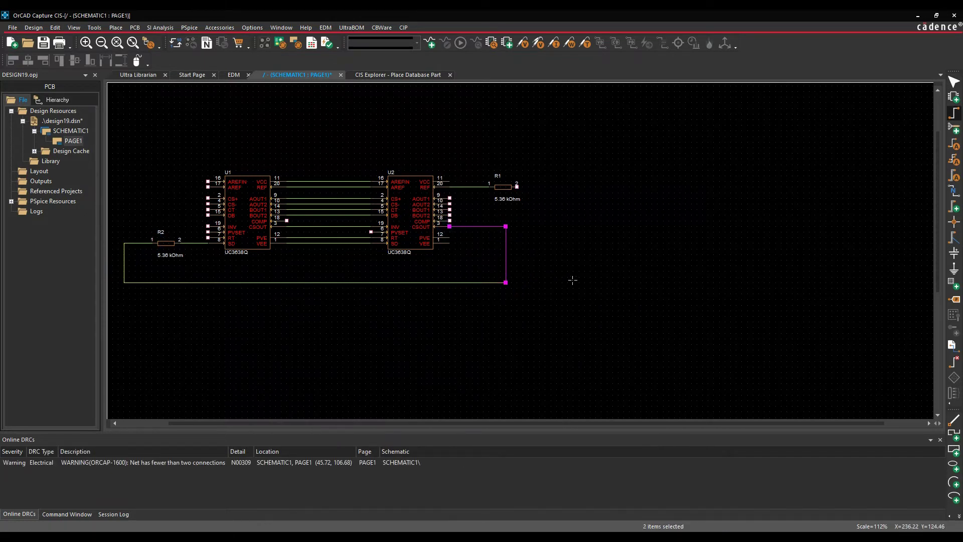
key("Escape")
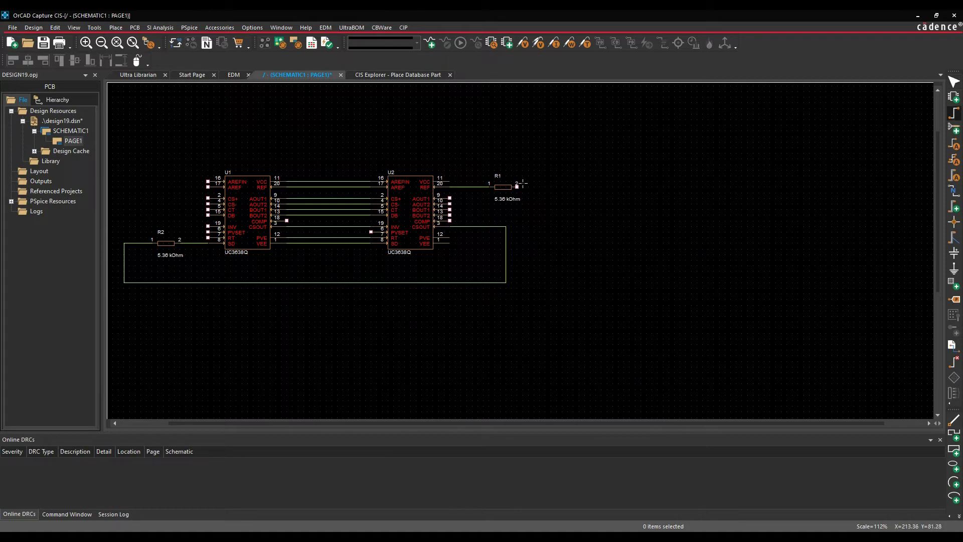
Wire R1 pin 2 up over the top and around to U1 pin 16.
left_click(517, 186)
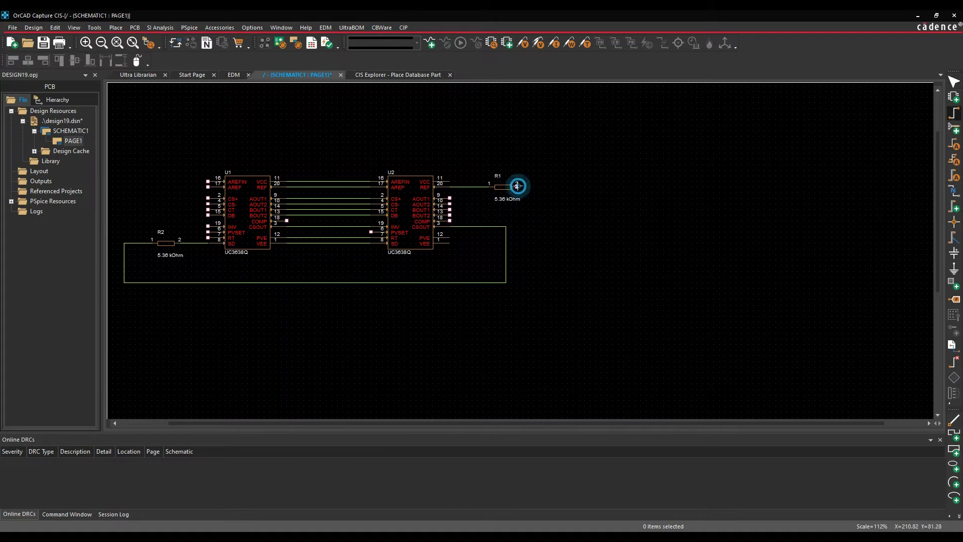
left_click(551, 186)
left_click(551, 142)
left_click(181, 142)
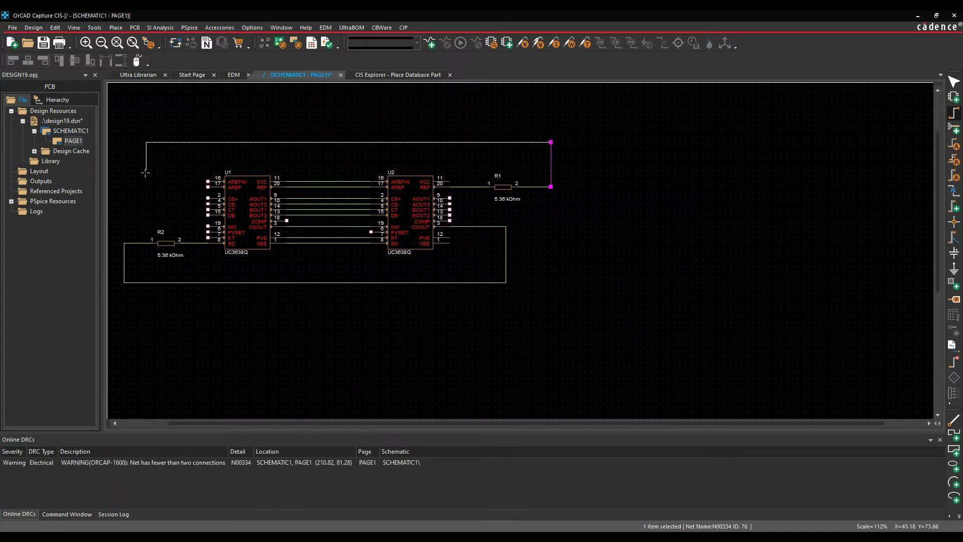
left_click(135, 142)
left_click(208, 181)
key("Escape")
left_click(300, 365)
Save the Design19 design.
left_click(57, 124)
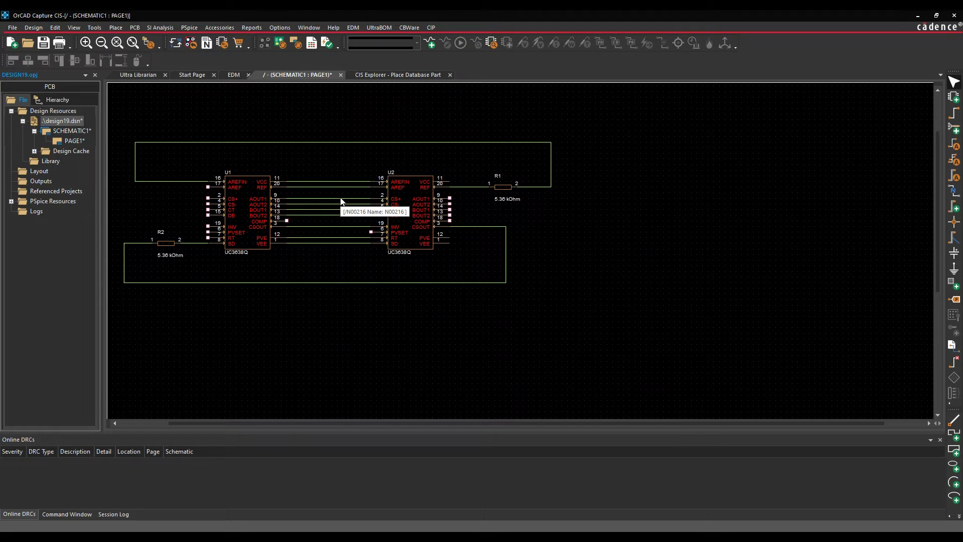
left_click(46, 44)
left_click(12, 27)
Close PAGE1 and the CIS Explorer, then open EDM's Check-in page for DESIGN19.DSN.
left_click(24, 65)
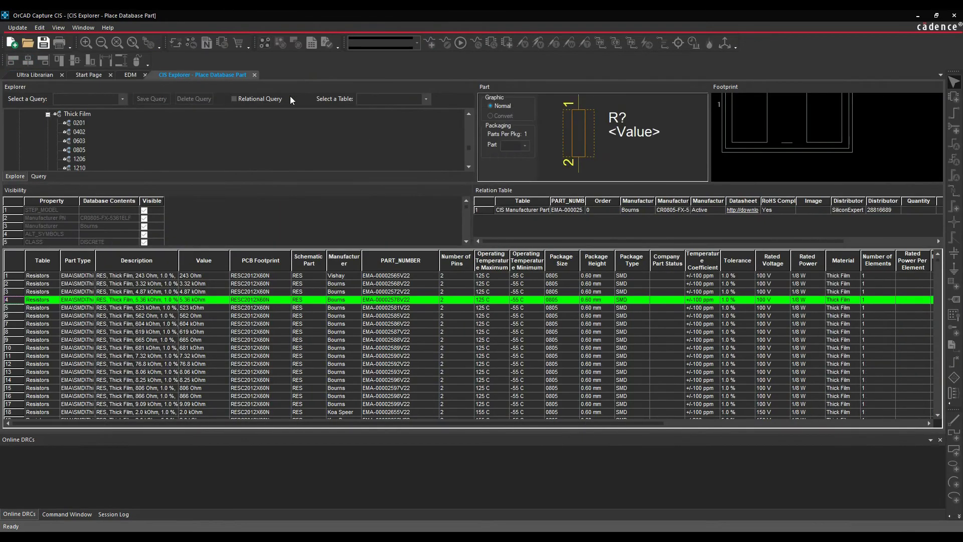
left_click(255, 75)
left_click(132, 75)
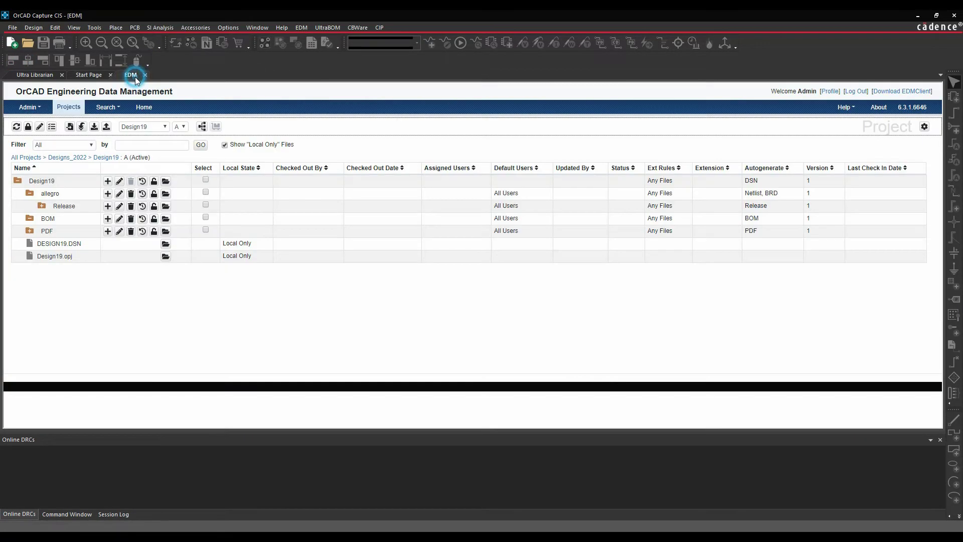
left_click(106, 127)
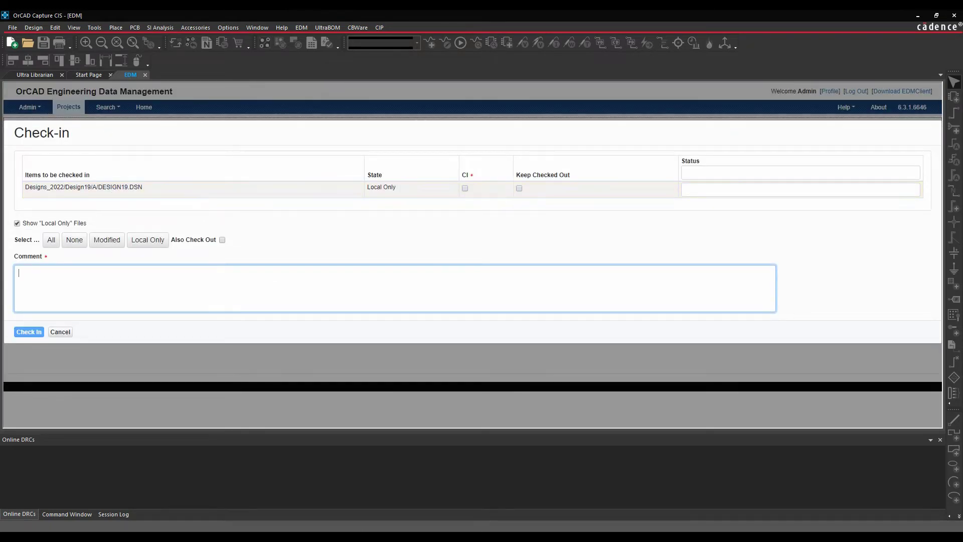
Browse the local workspace to Admin\Designs_2022\Design19\A, which holds DESIGN19.DSN and Design19.opj.
key("alt+Tab")
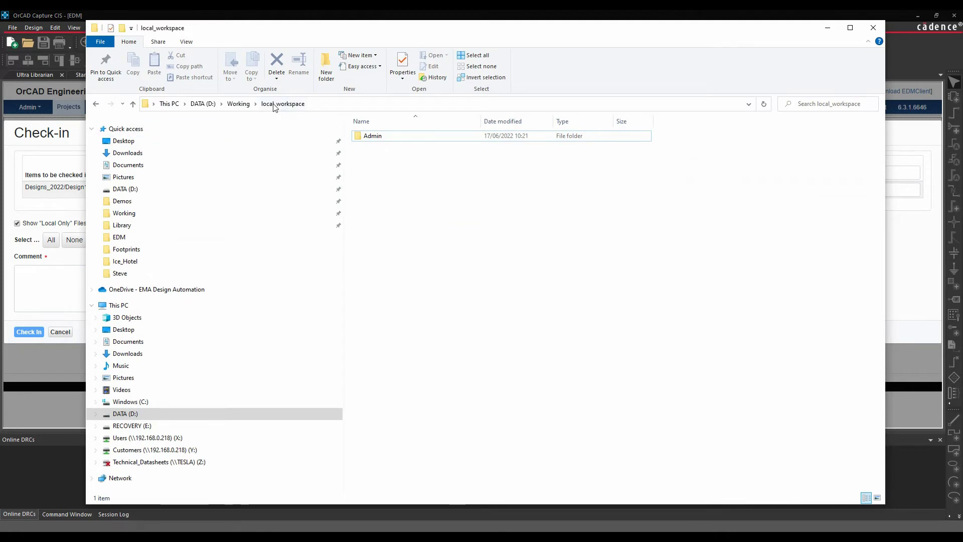
double_click(366, 136)
double_click(390, 136)
left_click(377, 137)
double_click(377, 137)
double_click(372, 136)
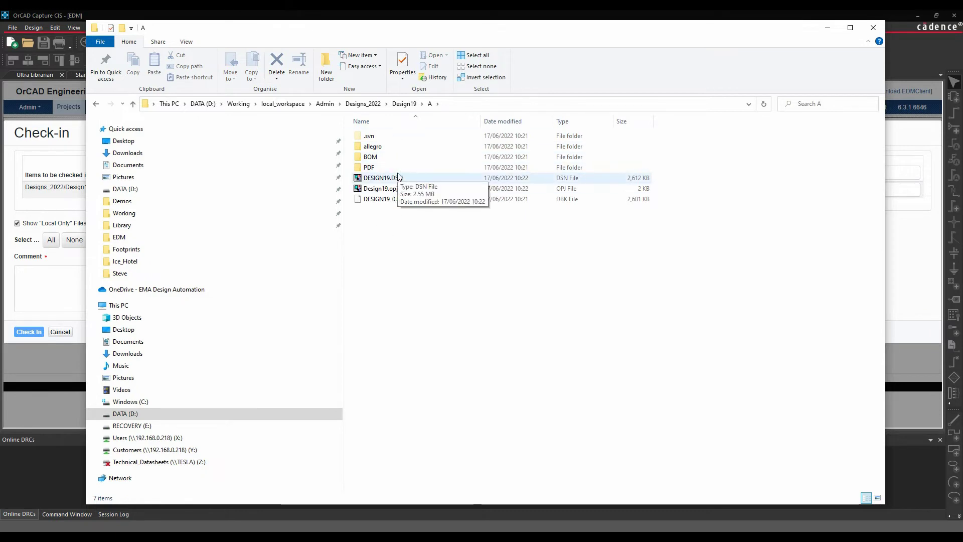
Check in DESIGN19.DSN with BOM, PDF, Update Title Block, and parts-changed, part-count and net-count comments.
left_click(829, 29)
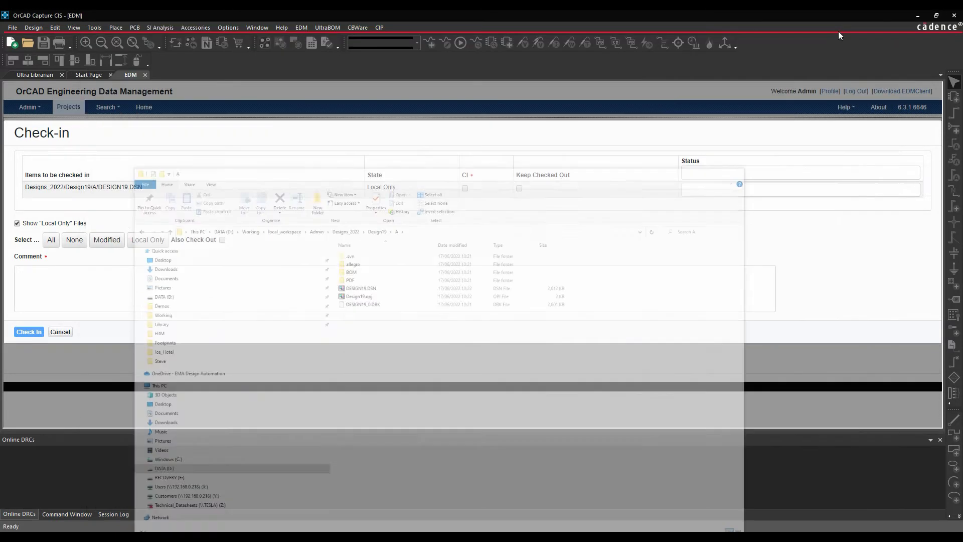
left_click(463, 189)
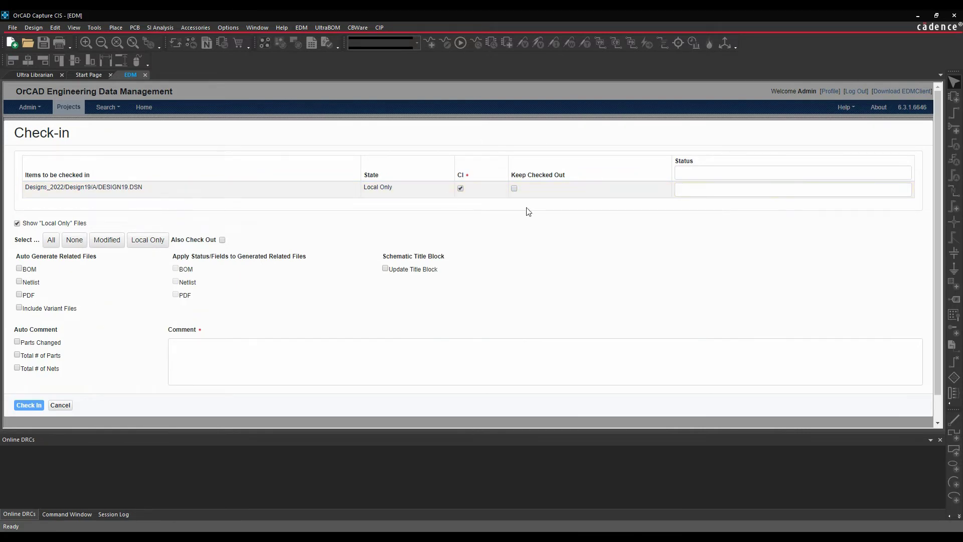
left_click(688, 189)
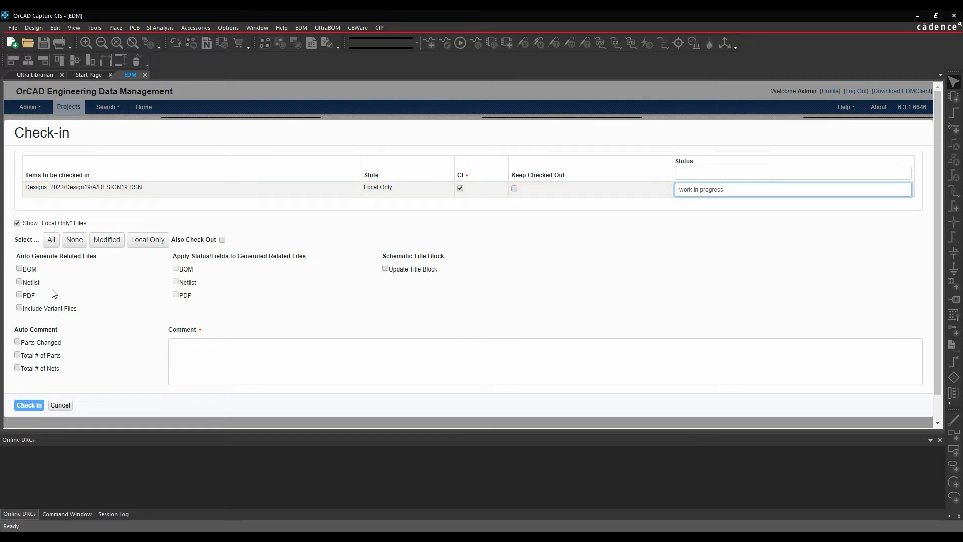
left_click(19, 269)
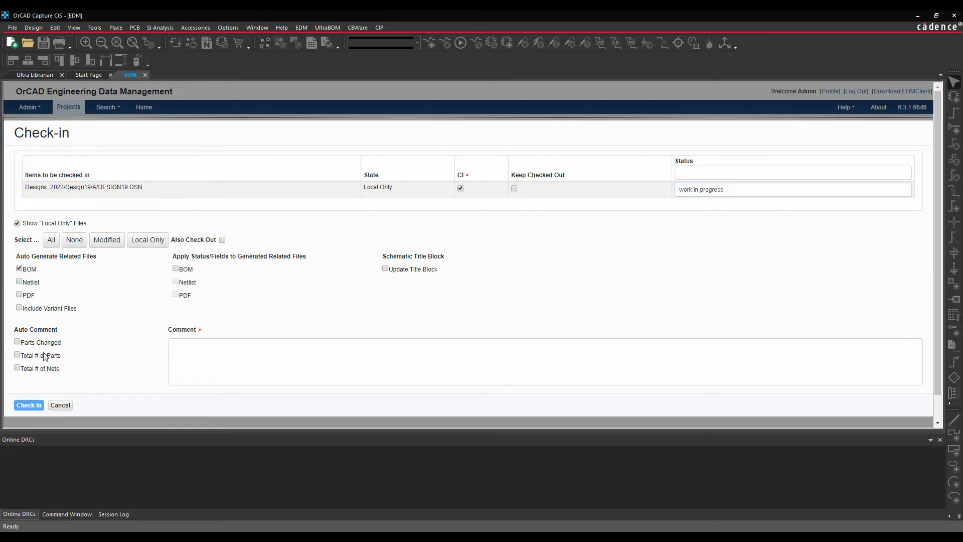
left_click(19, 294)
left_click(385, 268)
left_click(17, 342)
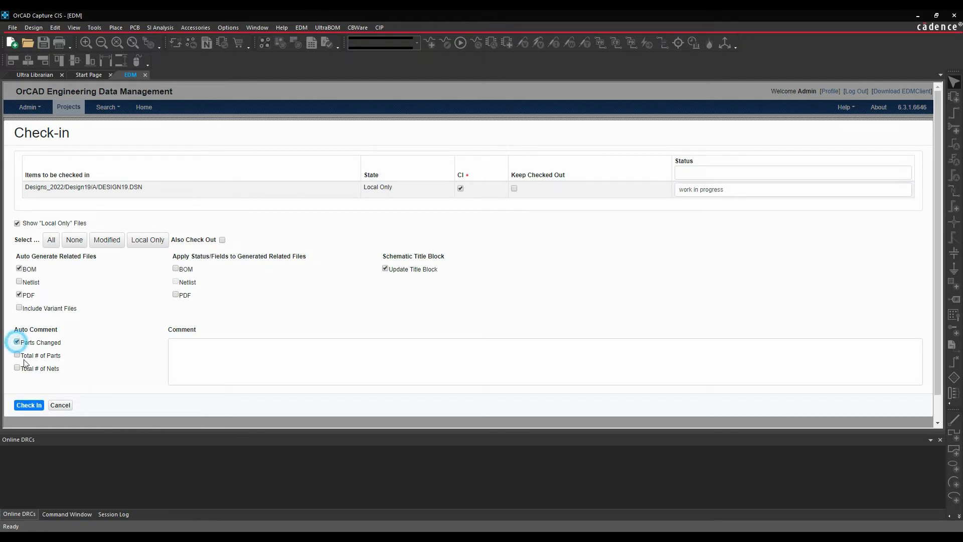
left_click(17, 355)
left_click(17, 367)
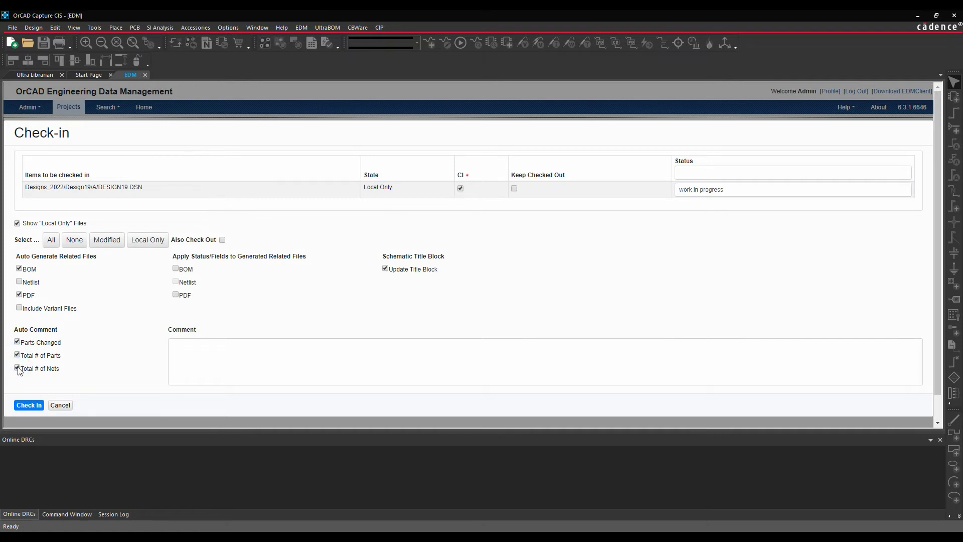
left_click(30, 406)
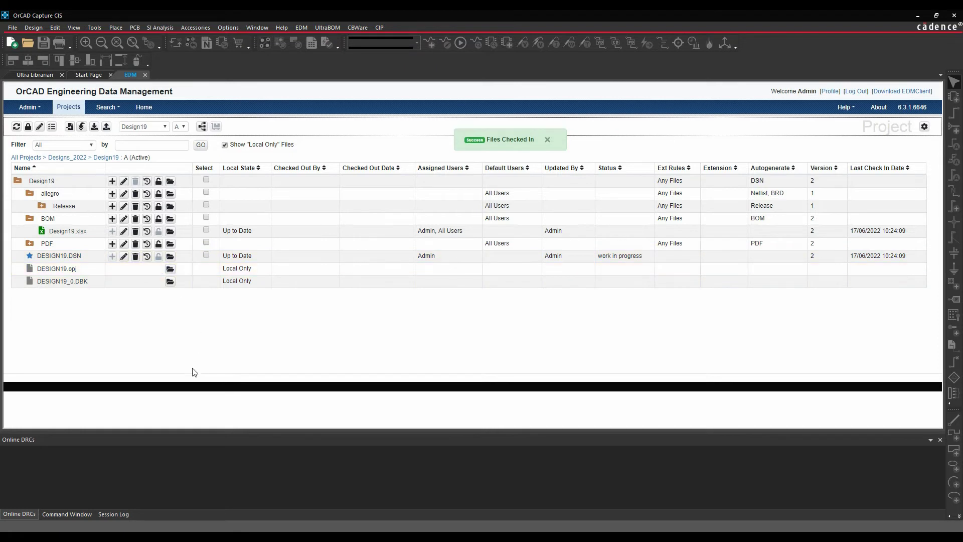
Expand the PDF folder, view DESIGN19.DSN's version 2 history, then open Design19.pdf.
left_click(30, 244)
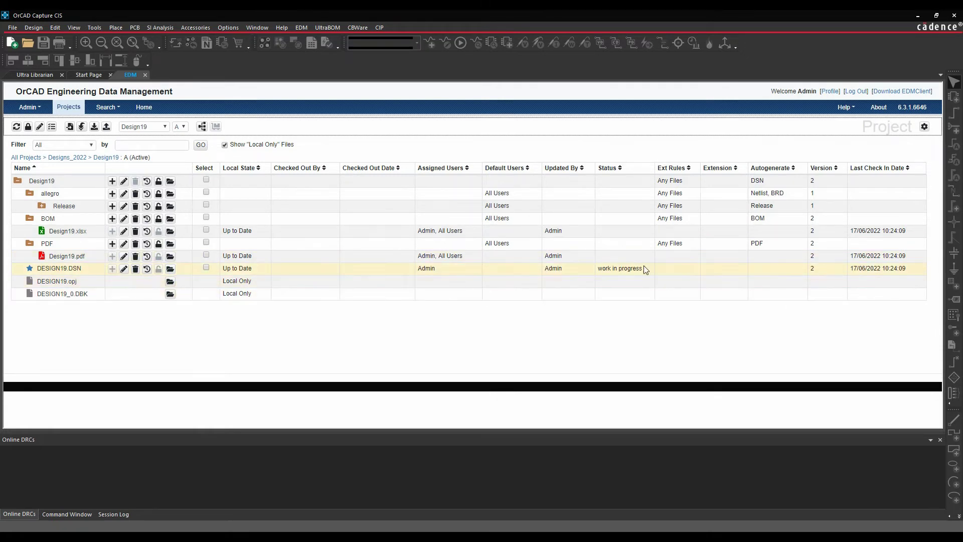
left_click(147, 268)
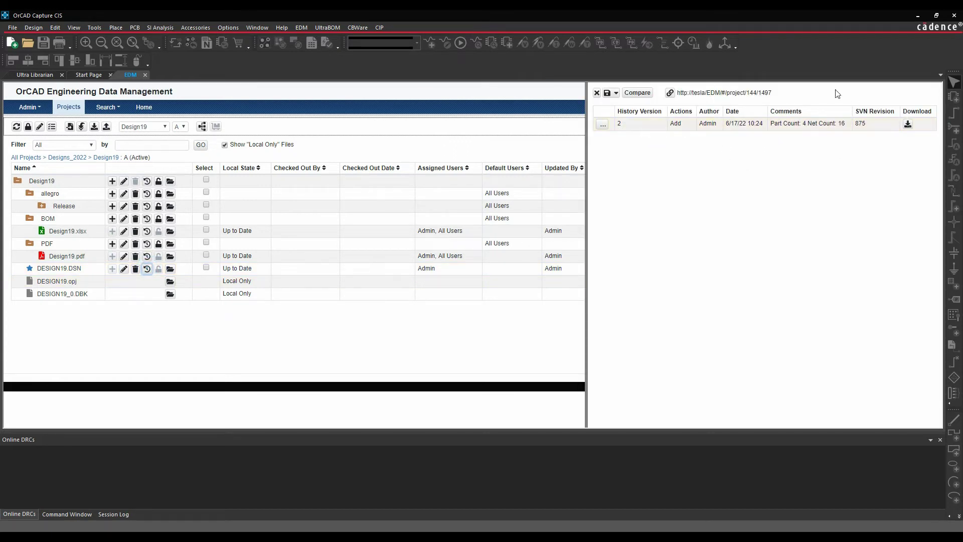
left_click(597, 93)
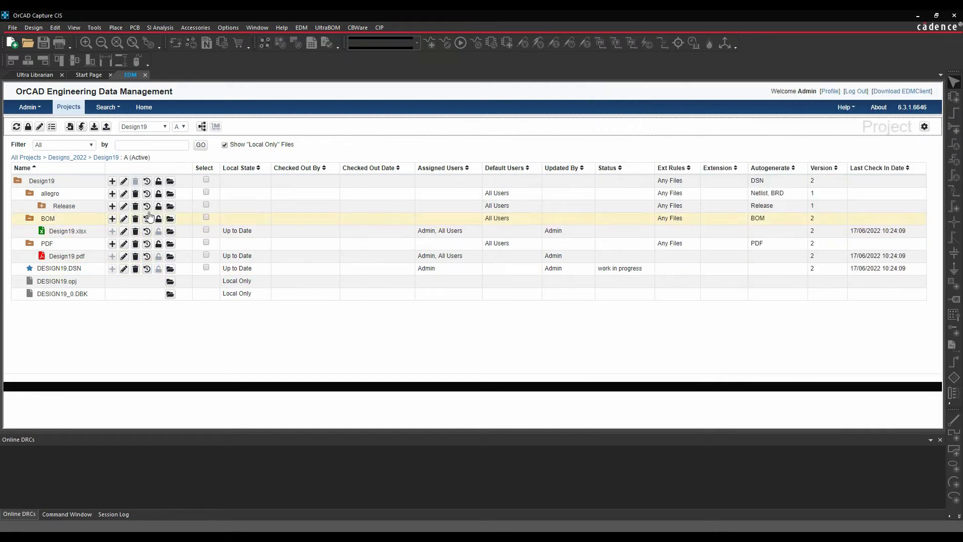
left_click(170, 257)
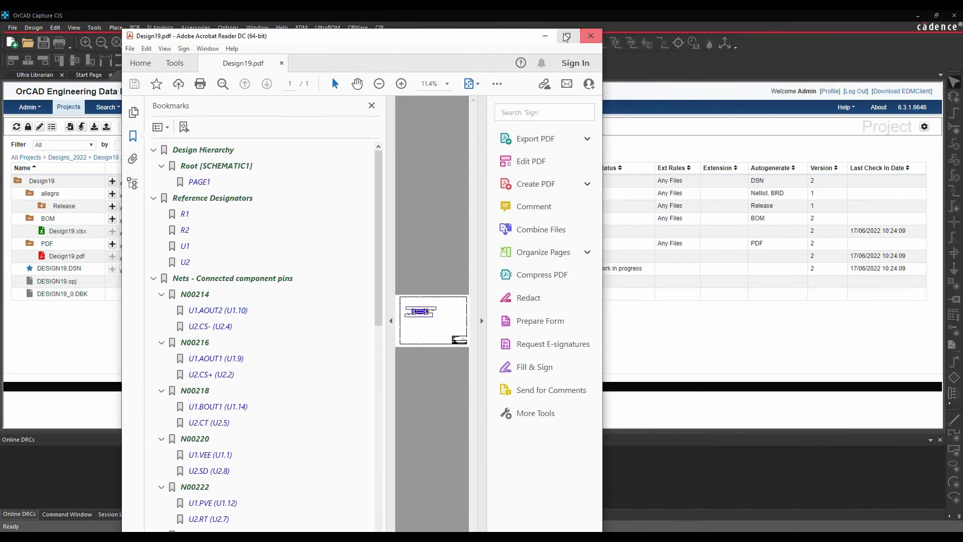
Maximize Design19.pdf, inspect U2's properties, and zoom to the title block showing DRW098-AWB-3456 revision A.
left_click(569, 36)
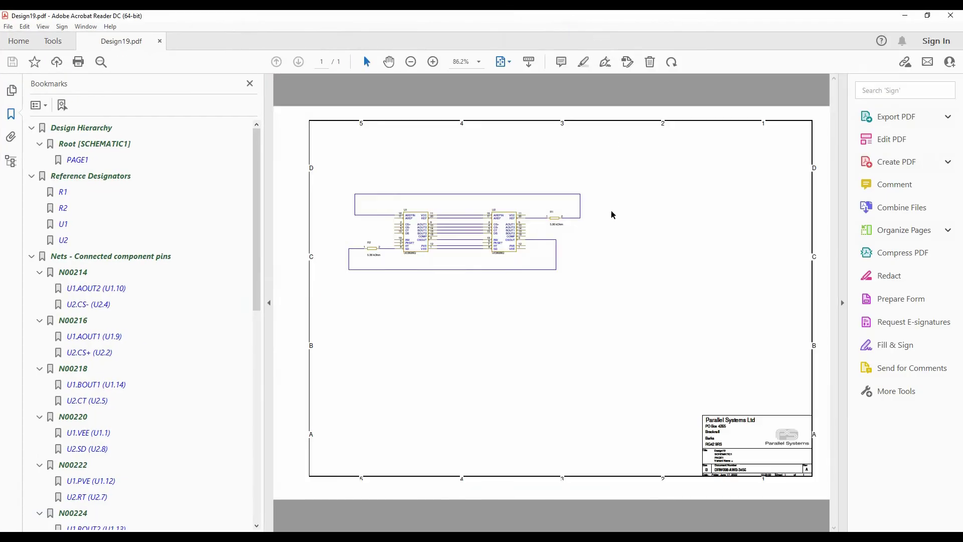
left_click(505, 237)
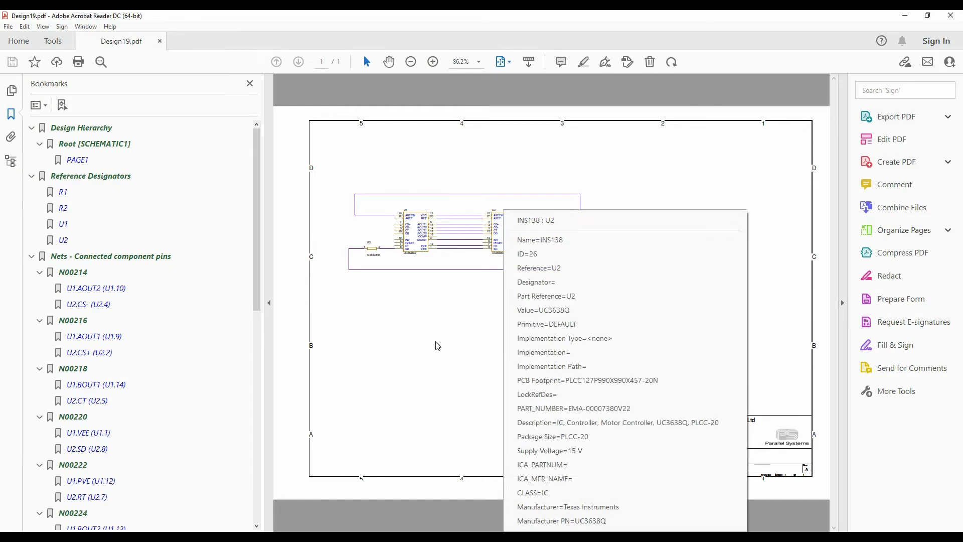
left_click(433, 359)
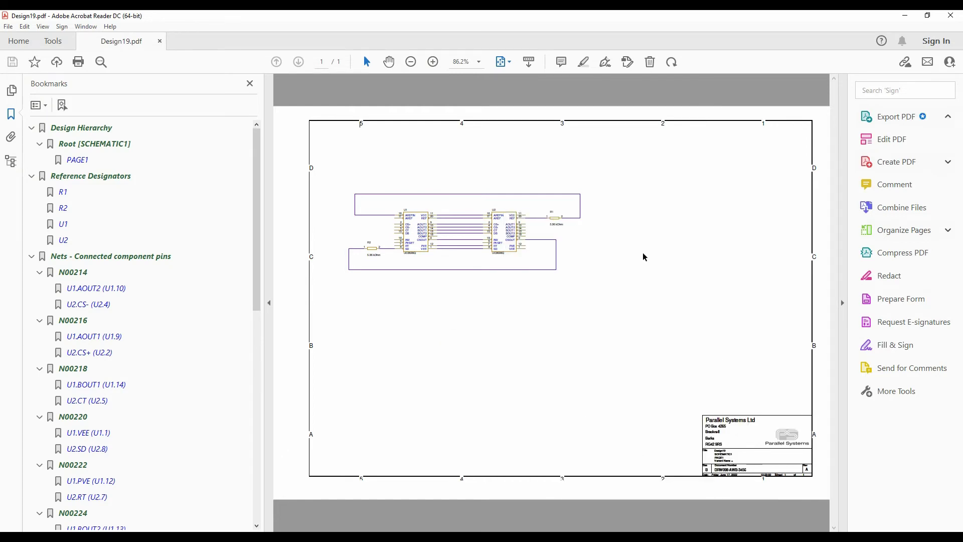
left_click(432, 61)
left_click(432, 62)
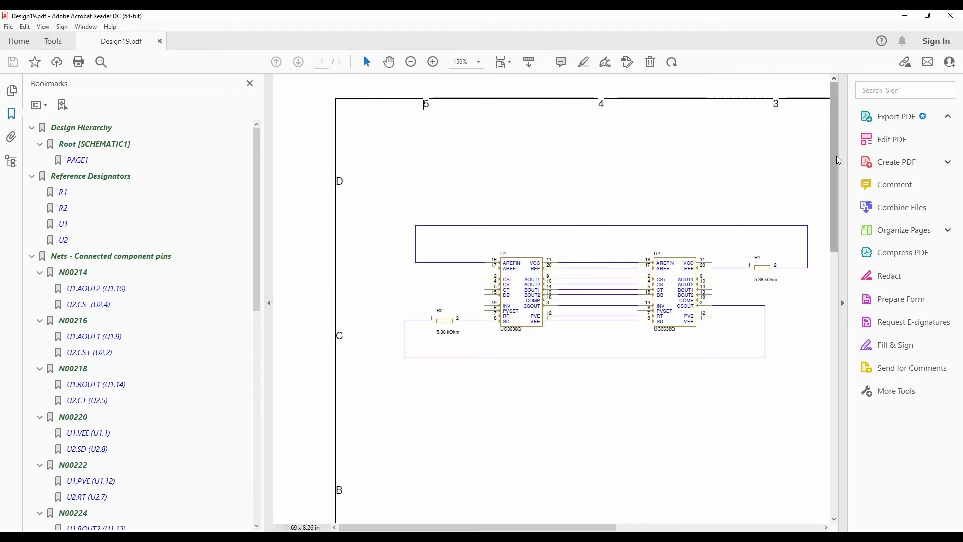
scroll(834, 153, "down", 5)
left_click(619, 527)
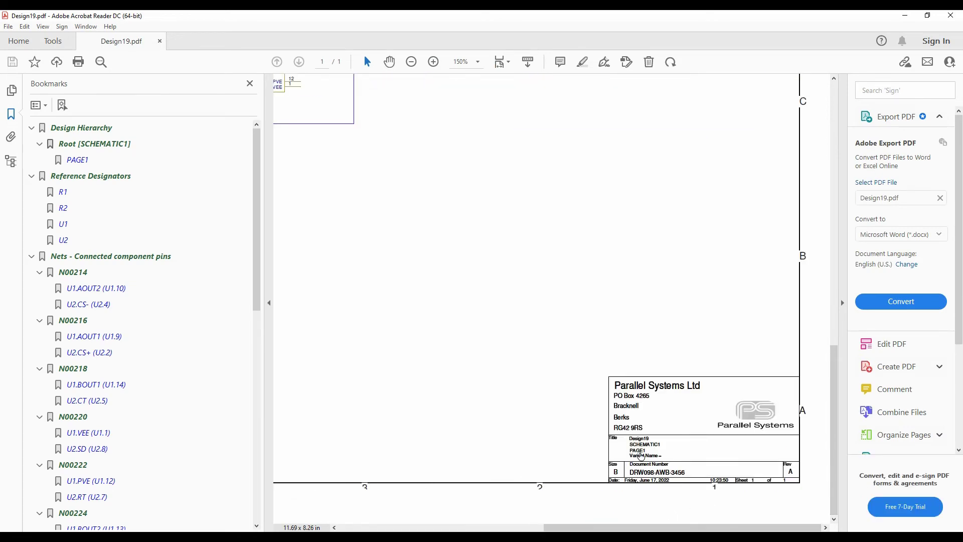
Close the PDF, open the Design19.xlsx BOM, autofit column E, and close Excel without saving.
left_click(951, 15)
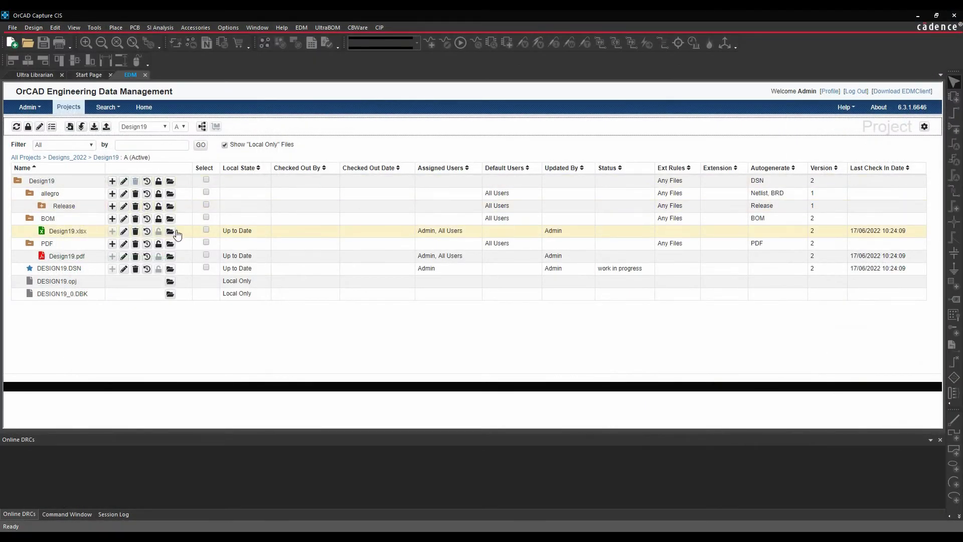
left_click(170, 233)
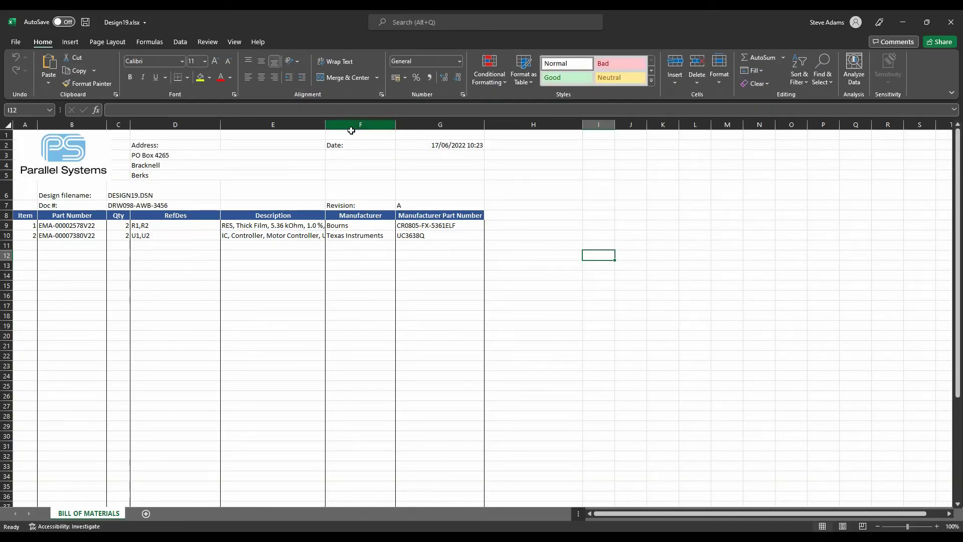
double_click(325, 121)
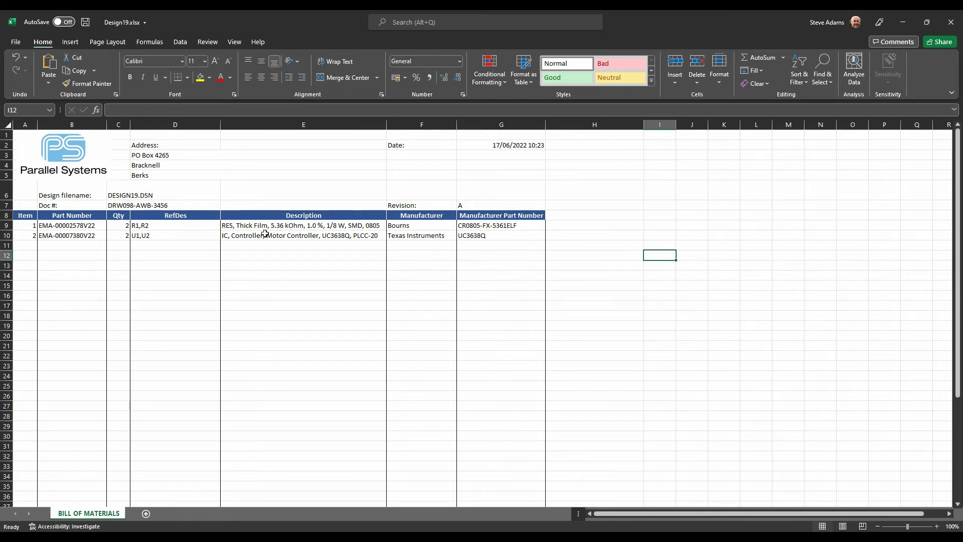
left_click(951, 22)
left_click(474, 289)
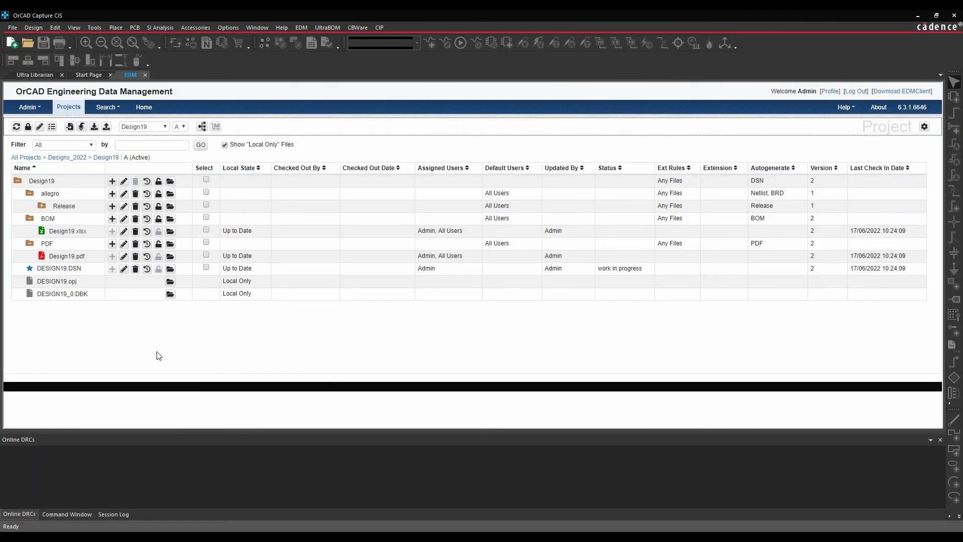
Check out DESIGN19.DSN together with its Design19.xlsx BOM and Design19.pdf files.
left_click(205, 269)
left_click(94, 127)
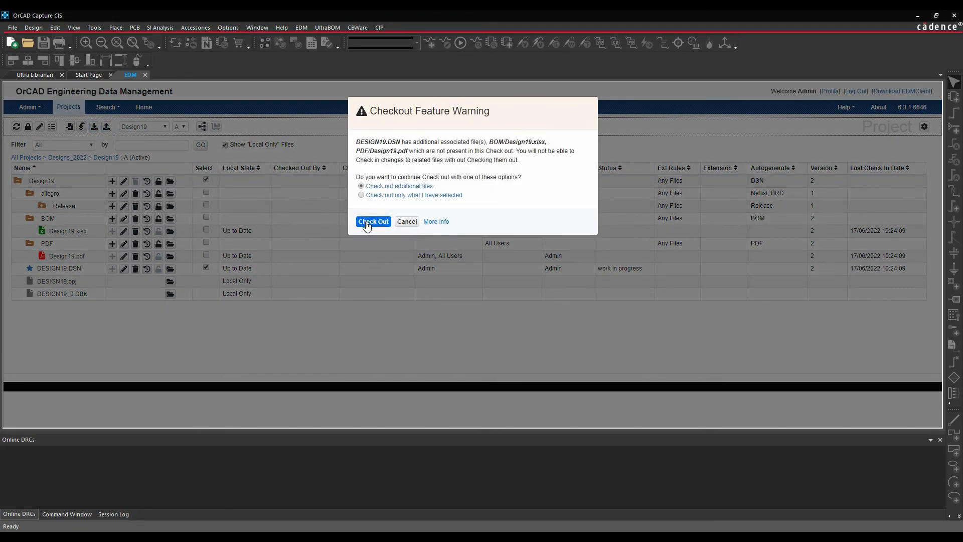
left_click(367, 221)
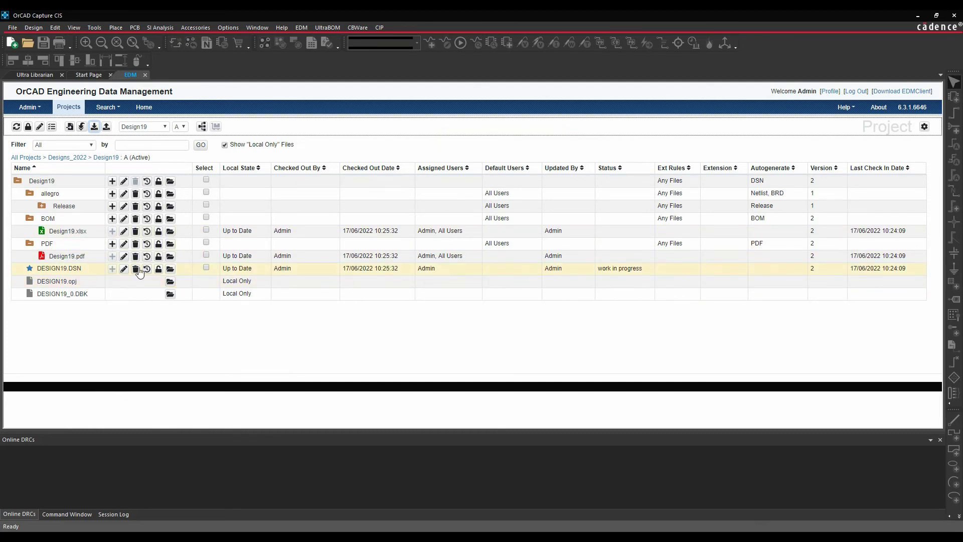
Open DESIGN19.DSN and paste a copy of the whole circuit below the original.
left_click(171, 270)
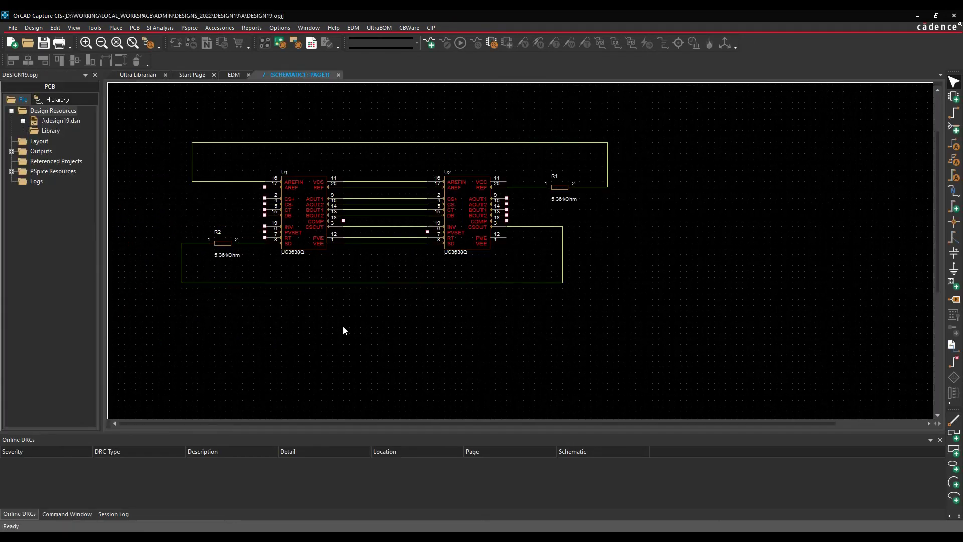
left_click_drag(307, 237, 562, 143)
key("ctrl+c")
key("ctrl+v")
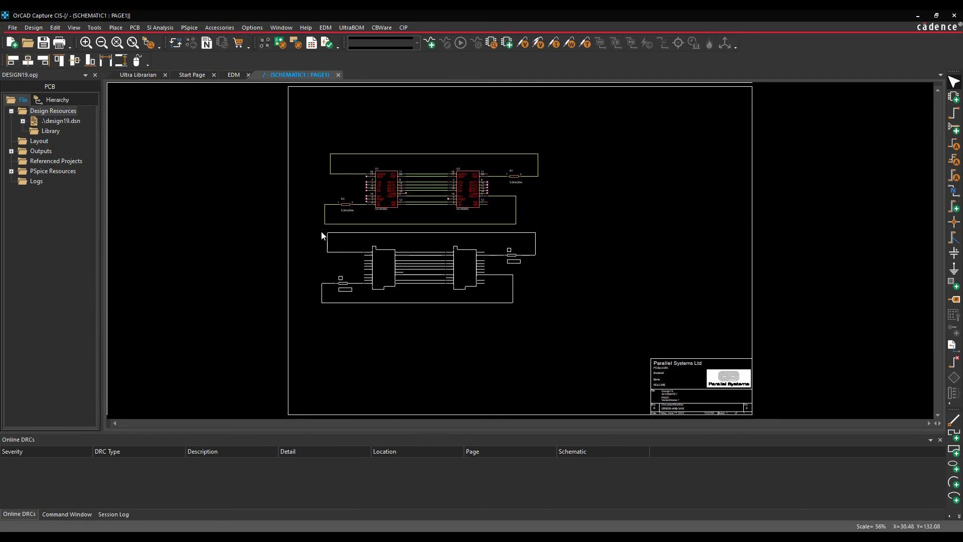
left_click(324, 235)
left_click(388, 330)
Save design19.dsn and close the schematic page.
left_click(60, 121)
left_click(44, 43)
left_click(60, 122)
left_click(12, 27)
left_click(17, 62)
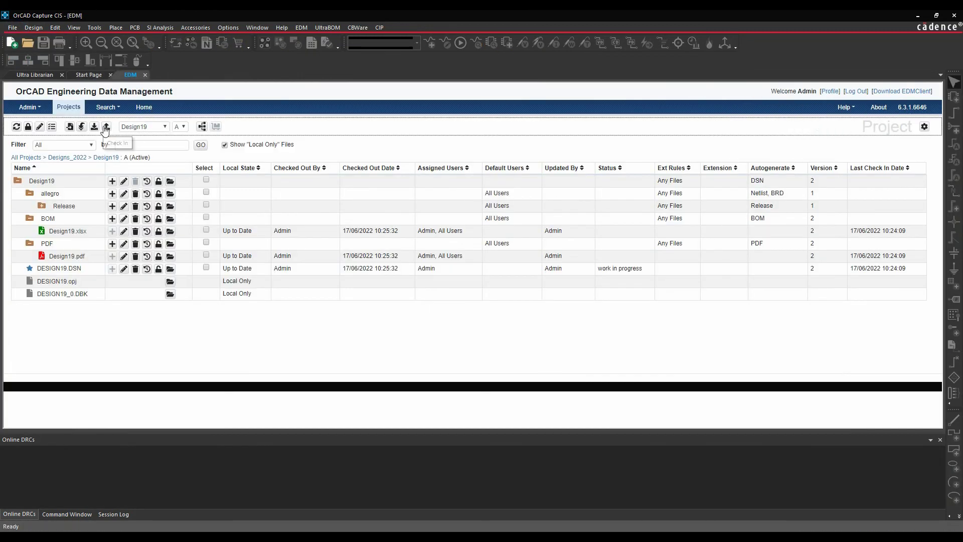
Check in the modified design with its Status changed to 'finished'.
left_click(106, 127)
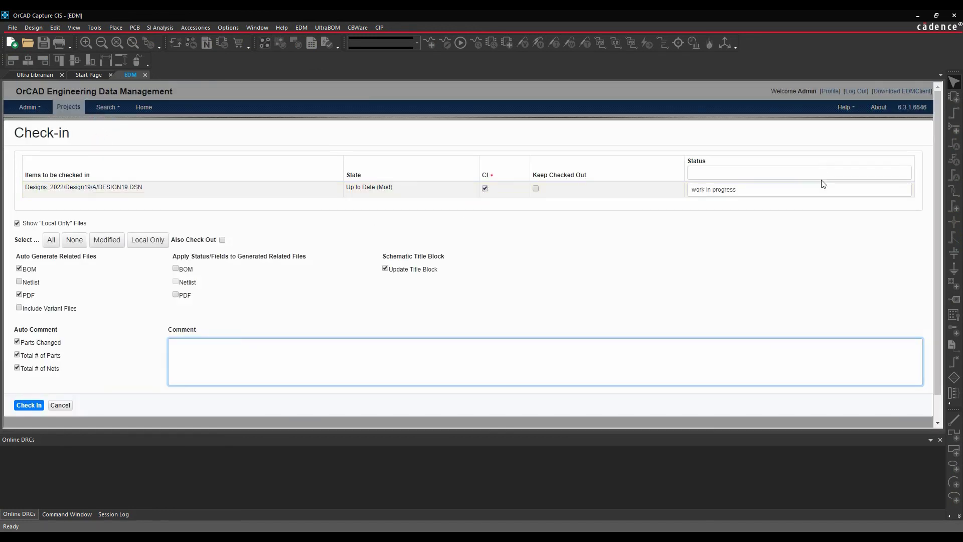
triple_click(755, 188)
type("finished")
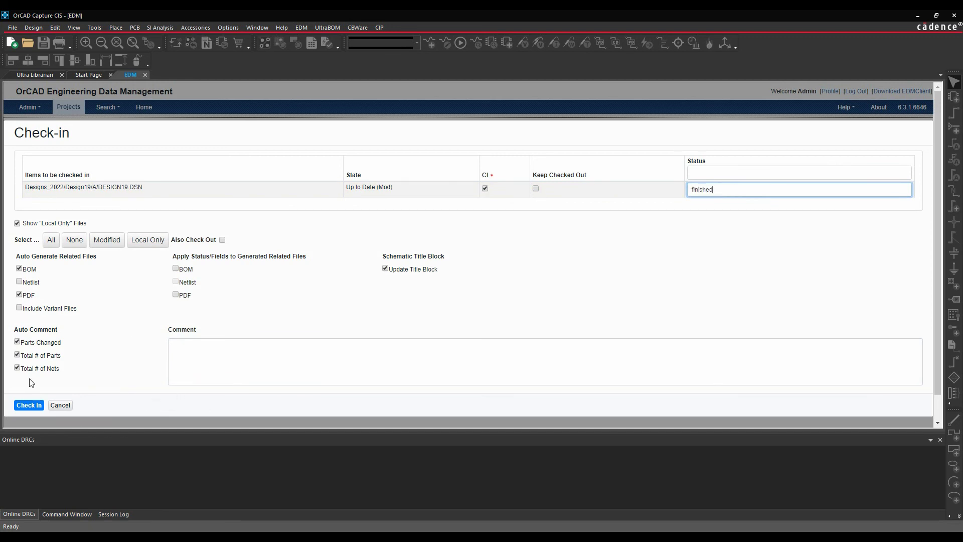
left_click(29, 405)
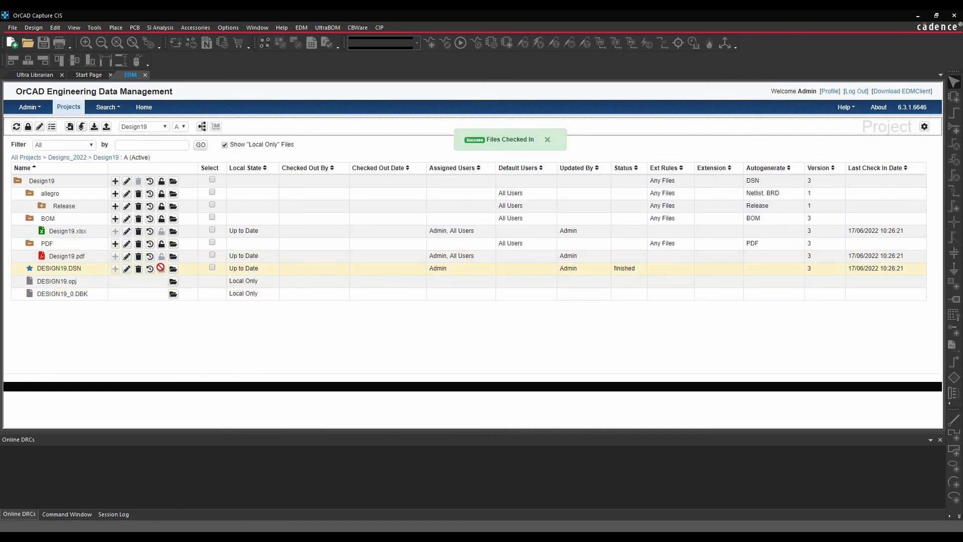
Open DESIGN19.DSN's history: version 3 added R3, R4, U3, U4, with 8 parts and 29 nets.
left_click(150, 269)
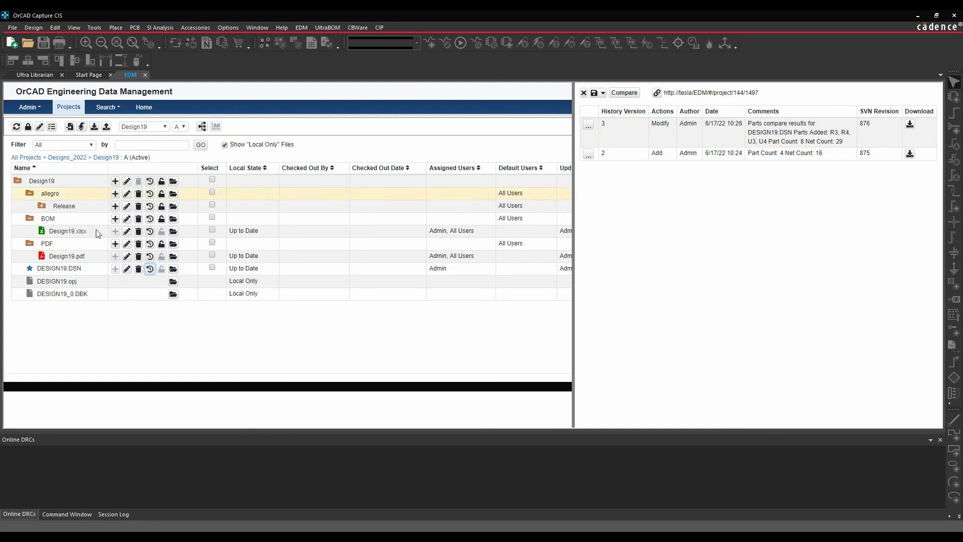
Open the regenerated Design19.xlsx, confirm R1–R4 and U1–U4 at quantity 4, then close Excel.
left_click(173, 231)
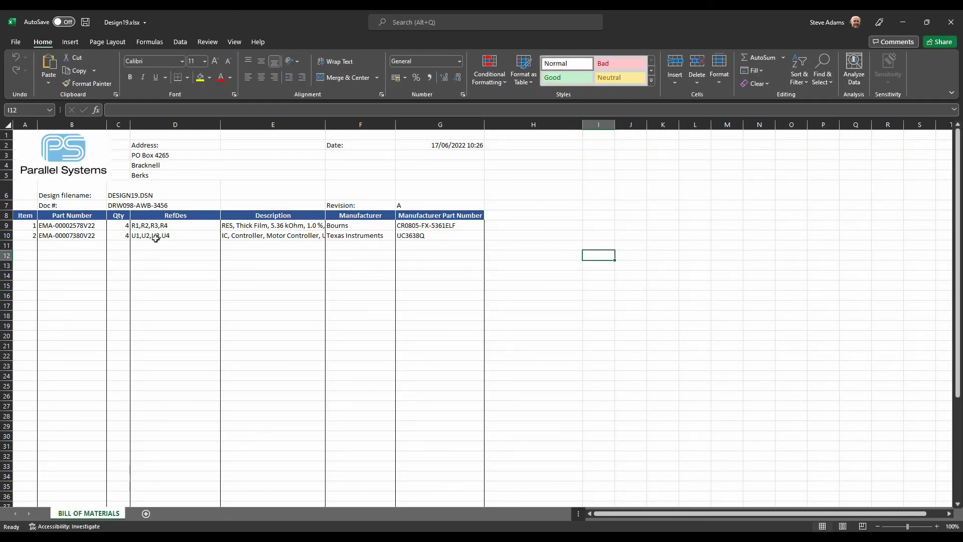
left_click(947, 22)
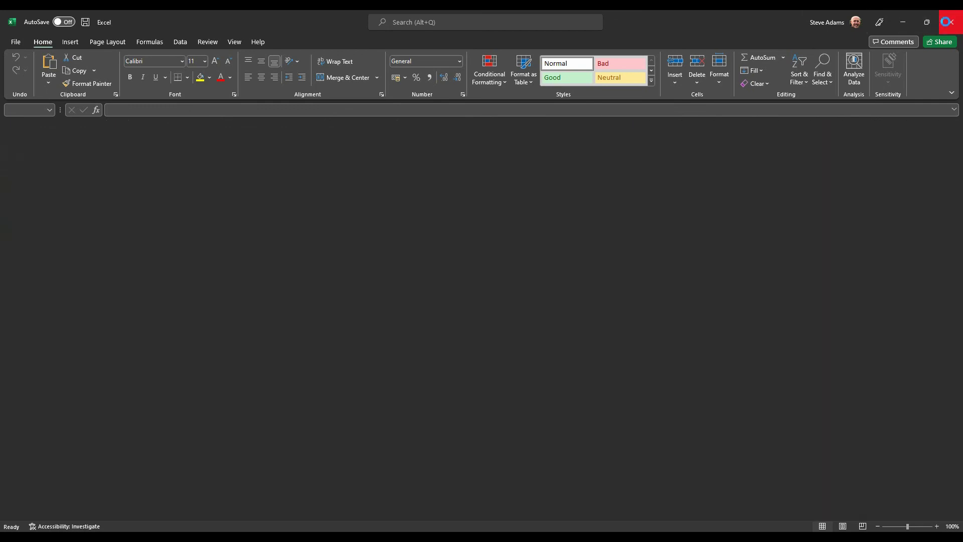
left_click(584, 93)
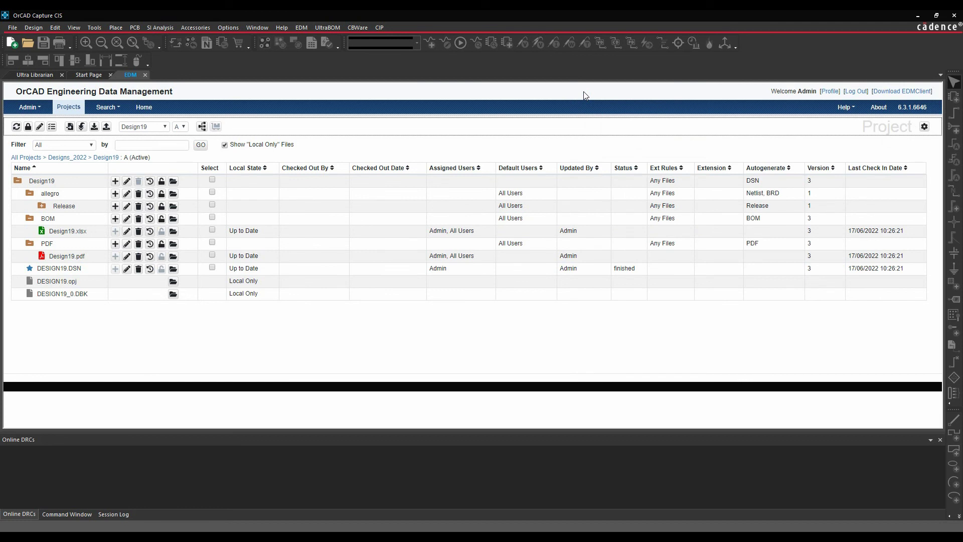